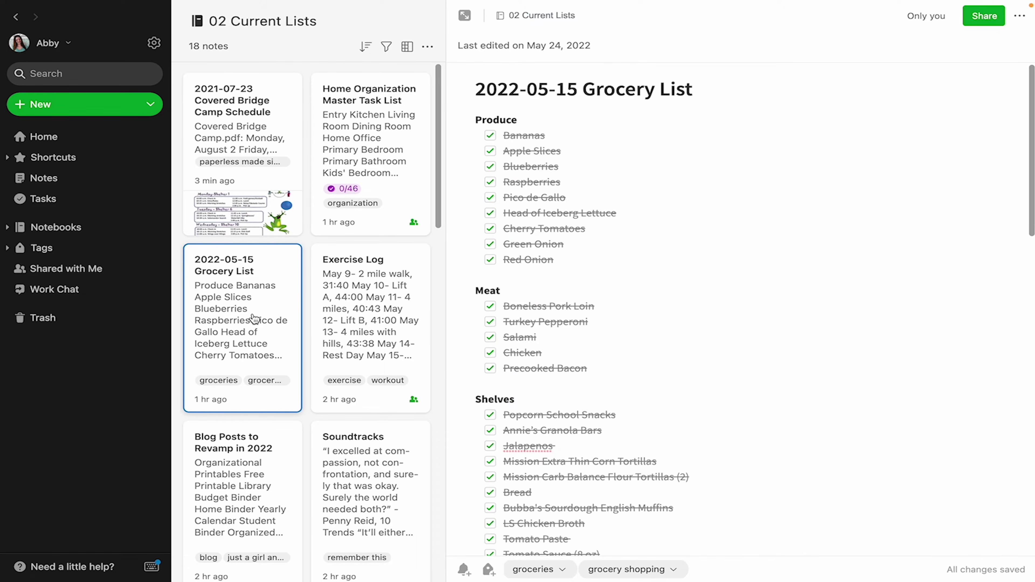
# View the Exercise Log note and the Blog Posts to Revamp in 2022 note in the current lists notebook.
pyautogui.click(401, 322)
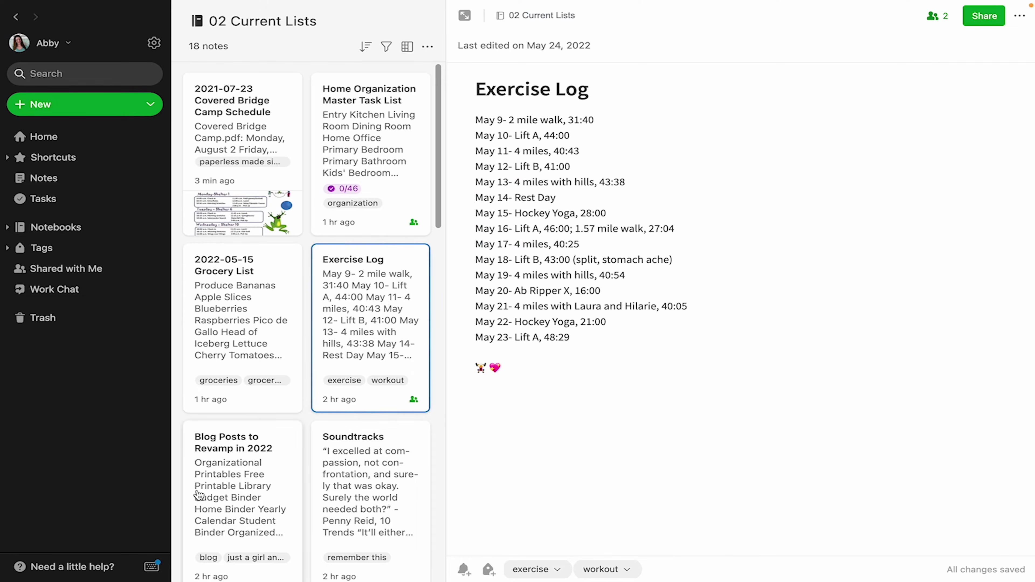
pyautogui.click(213, 489)
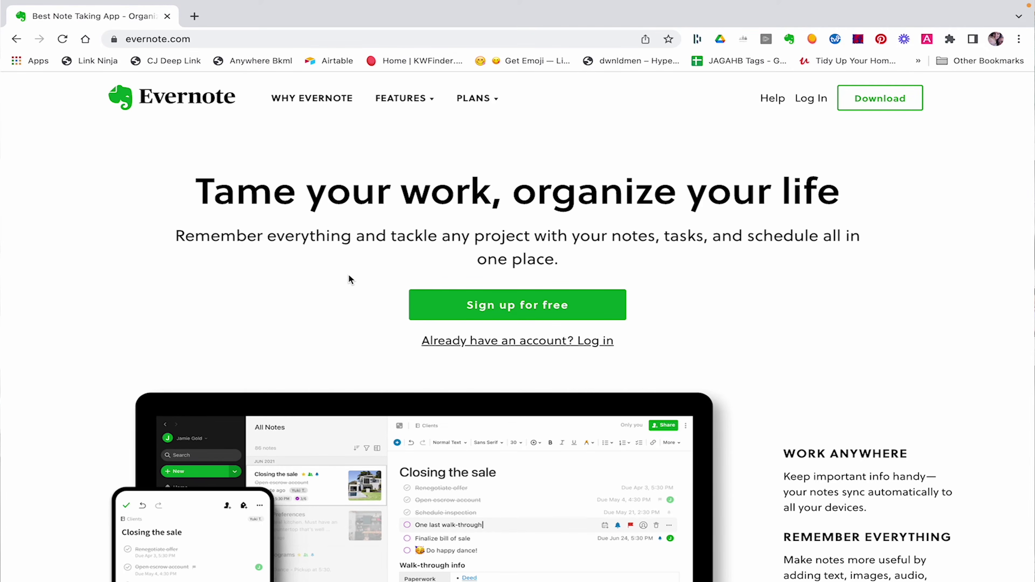
# Start the free account sign-up from the Evernote website's home page.
pyautogui.click(471, 305)
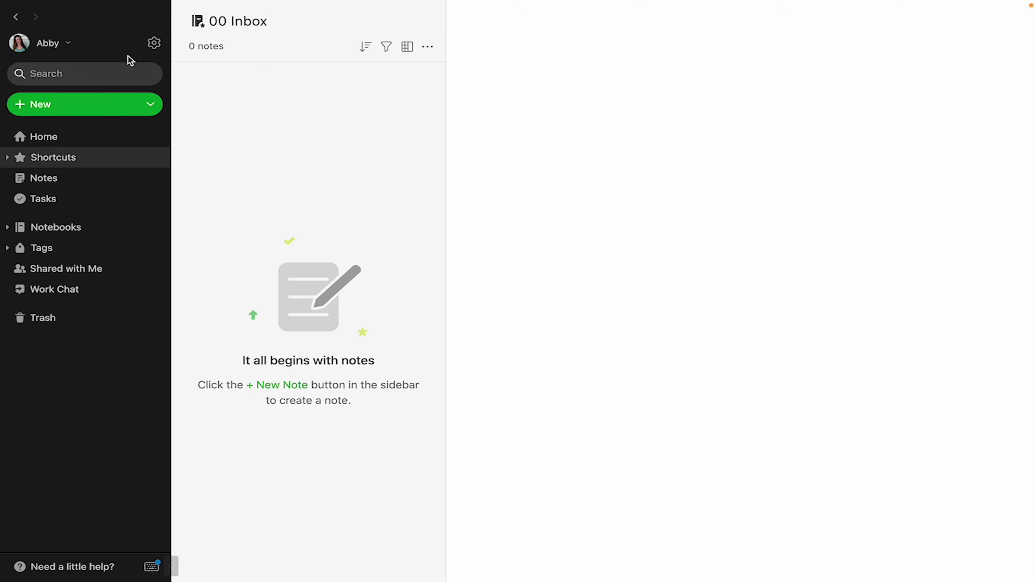
# Create a new note in the 00 Inbox notebook titled "Home Organization Master Task List".
pyautogui.click(147, 105)
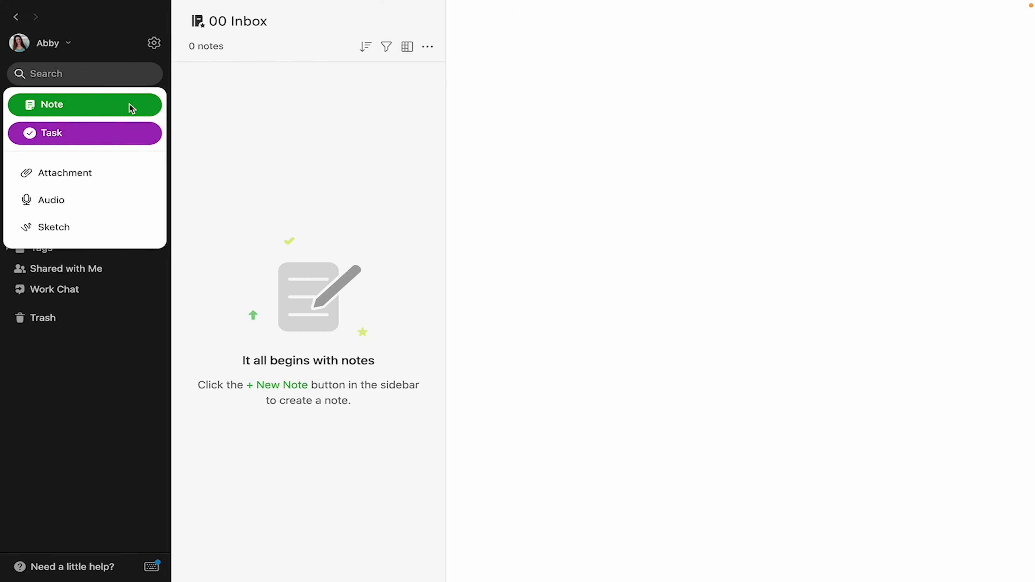
pyautogui.click(130, 104)
pyautogui.write('Home Organi')
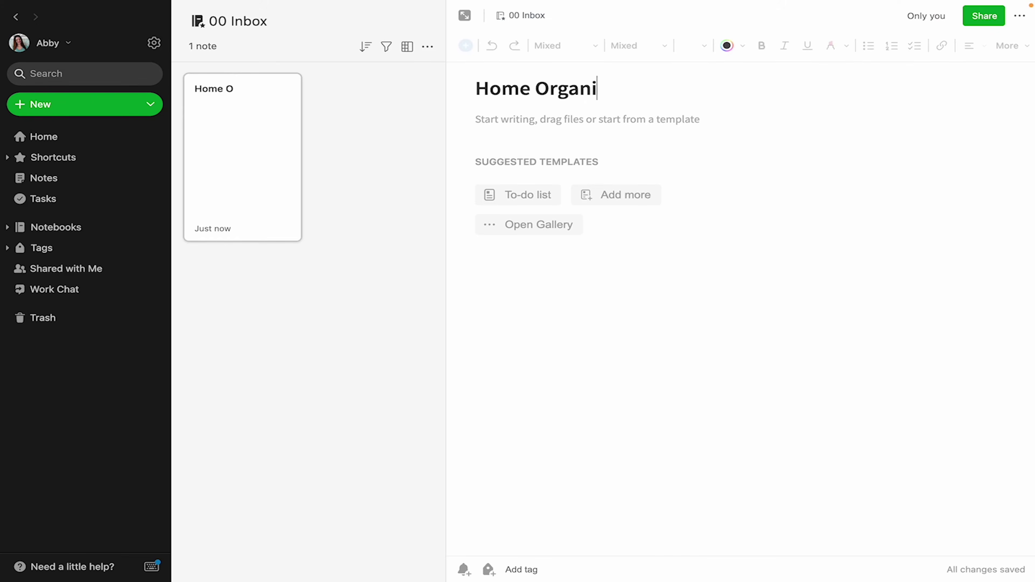
pyautogui.write('zation Master Task List')
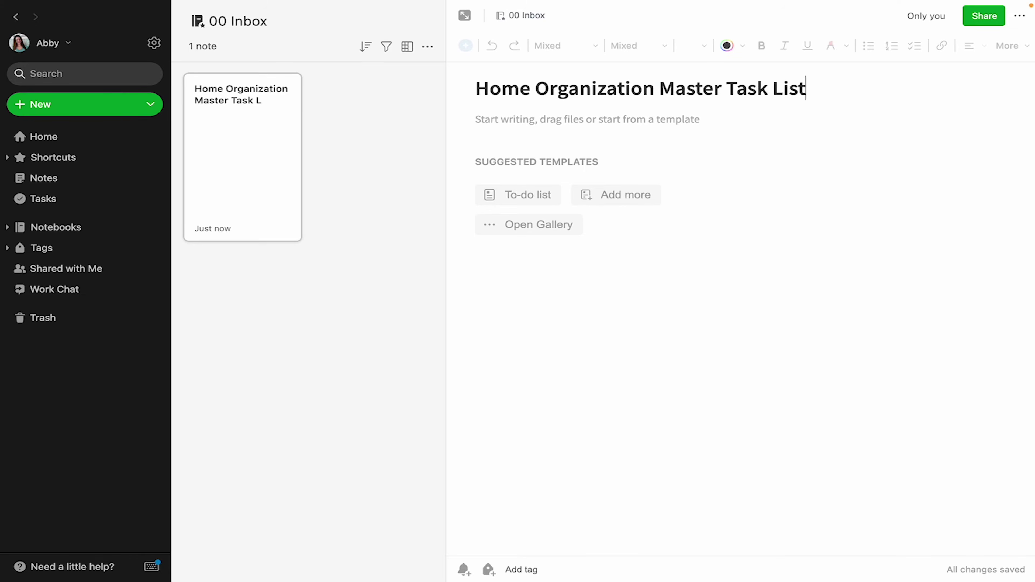
# Enter the room headings Entry, Kitchen, Living Room and Dining Room in the note body, separated by blank lines.
pyautogui.click(497, 122)
pyautogui.write('Entry')
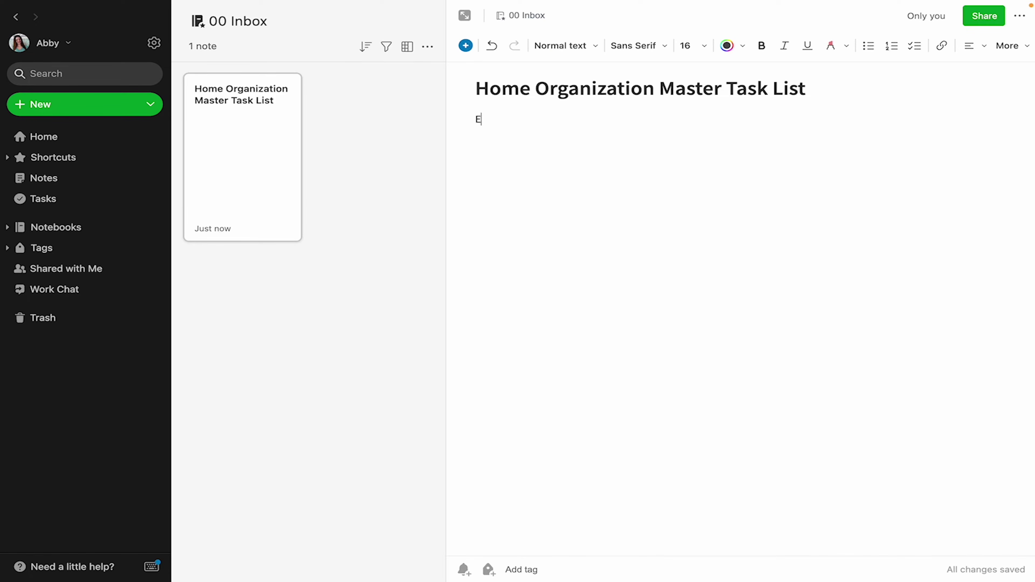
pyautogui.press('Return')
pyautogui.press('Return')
pyautogui.write('Kitchen')
pyautogui.press('Return')
pyautogui.press('Return')
pyautogui.write('Living Room')
pyautogui.press('Return')
pyautogui.press('Return')
pyautogui.write('Dining Room')
# Add headings Home Office, Primary Bedroom, Primary Bathroom, Kids' Bedroom, Guest Bedroom, Guest Bathroom, Half Bathroom, Playroom, Garage and Basement, separated by blank lines.
pyautogui.press('Return')
pyautogui.press('Return')
pyautogui.write('Home Office')
pyautogui.press('Return')
pyautogui.press('Return')
pyautogui.write('Primary Bedroom')
pyautogui.press('Return')
pyautogui.press('Return')
pyautogui.write('Primary B')
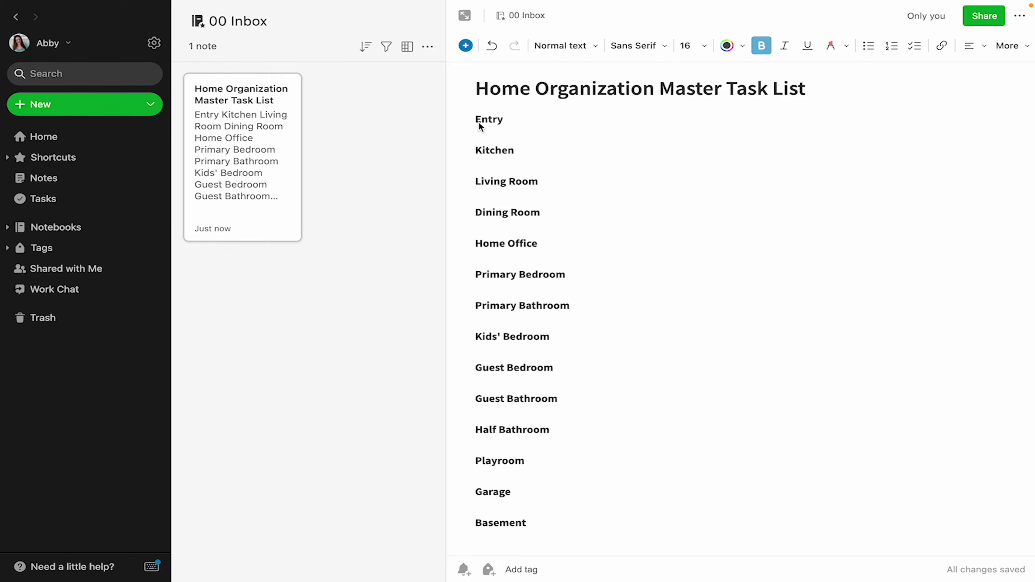
# Highlight the Entry heading in pink and the Kitchen heading in orange.
pyautogui.moveTo(474, 120); pyautogui.dragTo(515, 150)
pyautogui.click(845, 46)
pyautogui.click(799, 80)
pyautogui.click(843, 47)
pyautogui.click(895, 79)
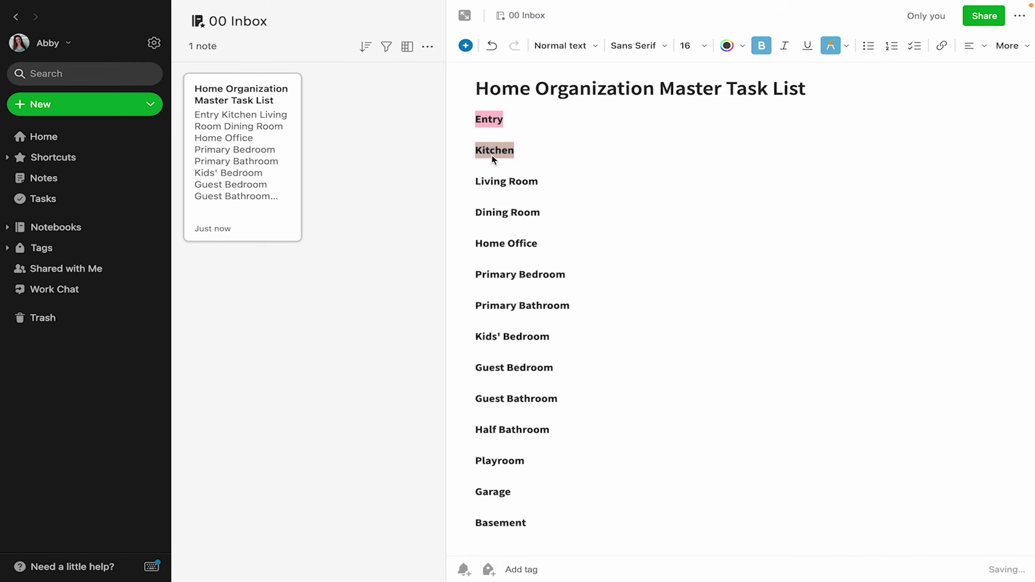
# Highlight the Living Room heading in yellow, Dining Room in green and Home Office in blue.
pyautogui.moveTo(476, 181); pyautogui.dragTo(539, 181)
pyautogui.click(848, 48)
pyautogui.click(779, 80)
pyautogui.moveTo(476, 212); pyautogui.dragTo(540, 213)
pyautogui.click(847, 46)
pyautogui.click(825, 80)
pyautogui.moveTo(475, 243); pyautogui.dragTo(538, 244)
pyautogui.click(845, 46)
pyautogui.click(848, 78)
# Highlight the Primary Bedroom heading in a highlight color not yet used and the Primary Bathroom heading in pink.
pyautogui.moveTo(476, 274); pyautogui.dragTo(565, 274)
pyautogui.click(844, 46)
pyautogui.click(872, 79)
pyautogui.moveTo(476, 306); pyautogui.dragTo(577, 306)
pyautogui.click(846, 46)
pyautogui.click(802, 80)
# Highlight the Kids' Bedroom heading in orange and the Guest Bedroom heading in yellow.
pyautogui.moveTo(476, 336); pyautogui.dragTo(550, 337)
pyautogui.click(847, 46)
pyautogui.click(895, 79)
pyautogui.moveTo(474, 368); pyautogui.dragTo(553, 368)
pyautogui.click(832, 47)
pyautogui.click(779, 80)
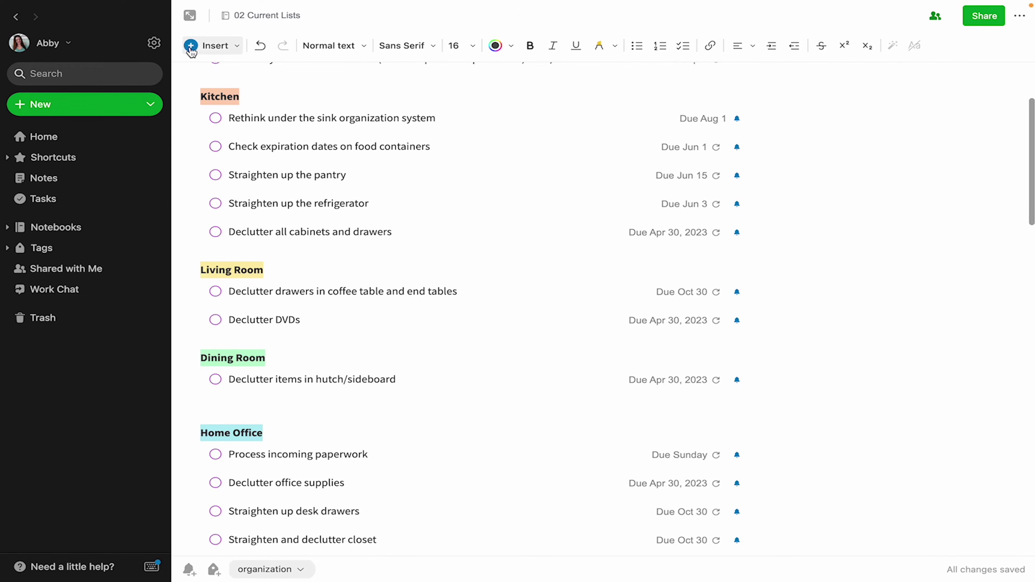
# Insert a task reading "Reorganize cloth napkin" below the existing task in the Dining Room section.
pyautogui.click(191, 49)
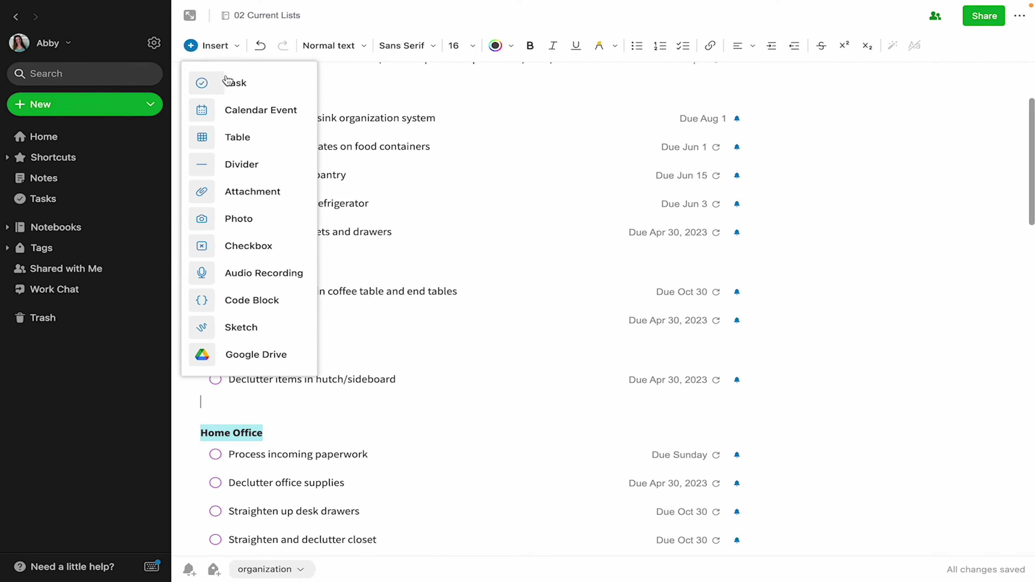
pyautogui.click(236, 83)
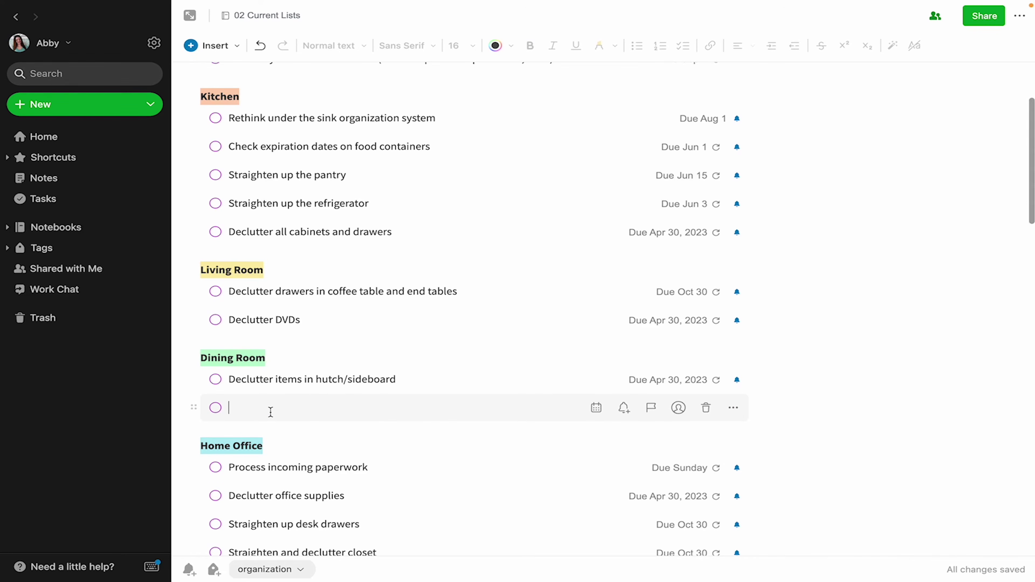
pyautogui.write('Reorganize cl')
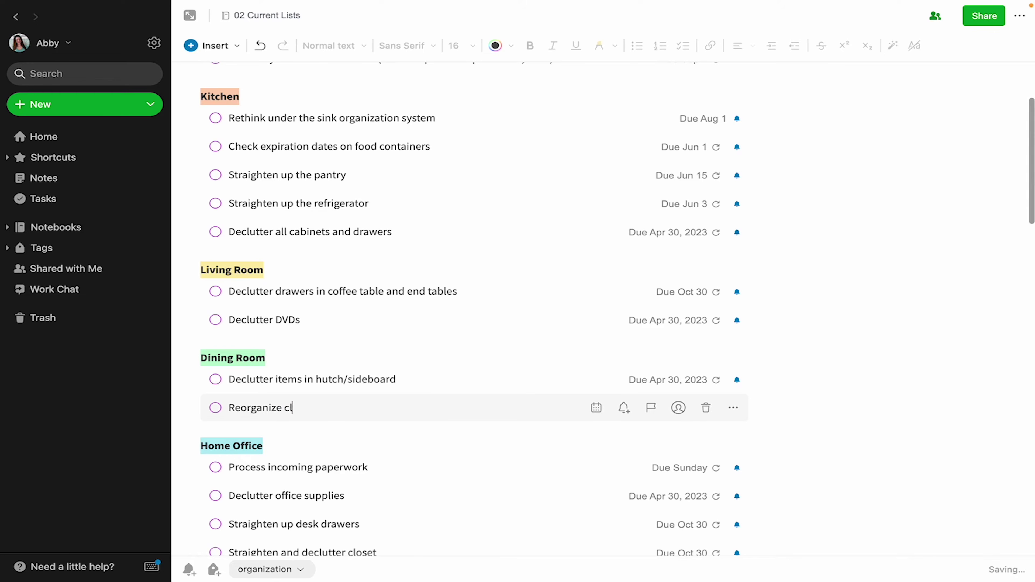
pyautogui.write('oth napkin')
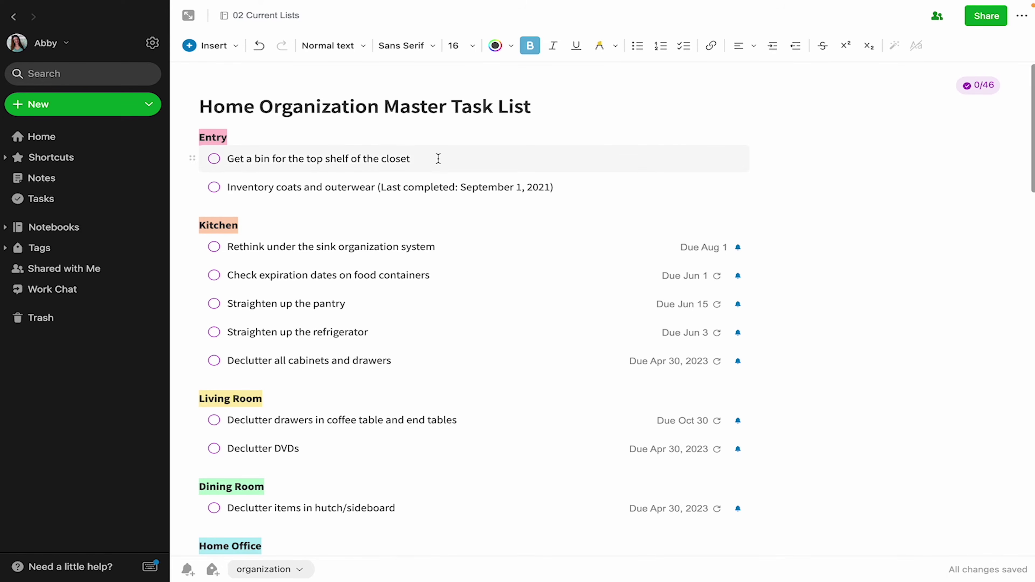
# Set the due date of the Entry task "Get a bin for the top shelf of the closet" to June 10, 2022.
pyautogui.click(526, 159)
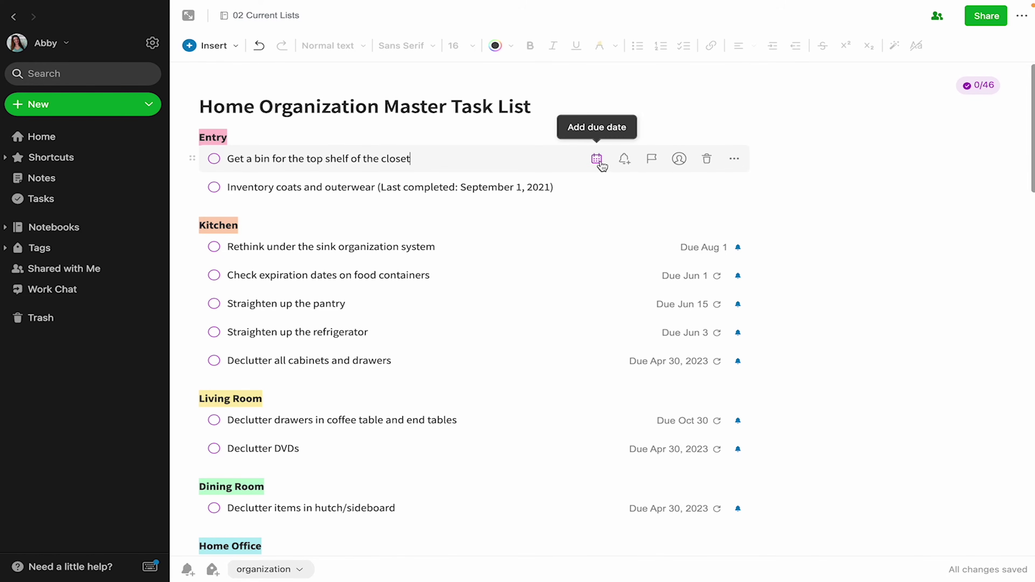
pyautogui.click(596, 160)
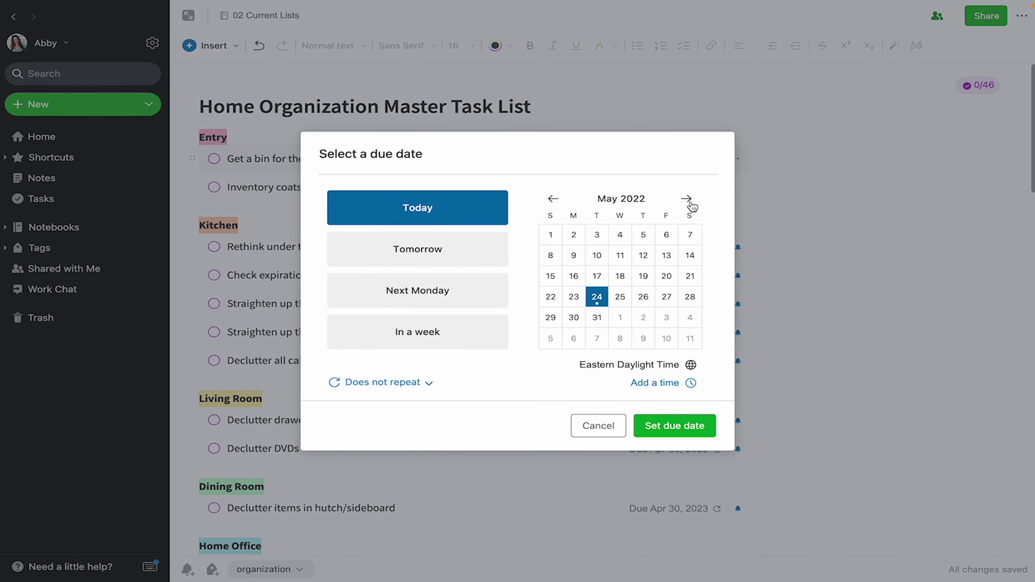
pyautogui.click(686, 199)
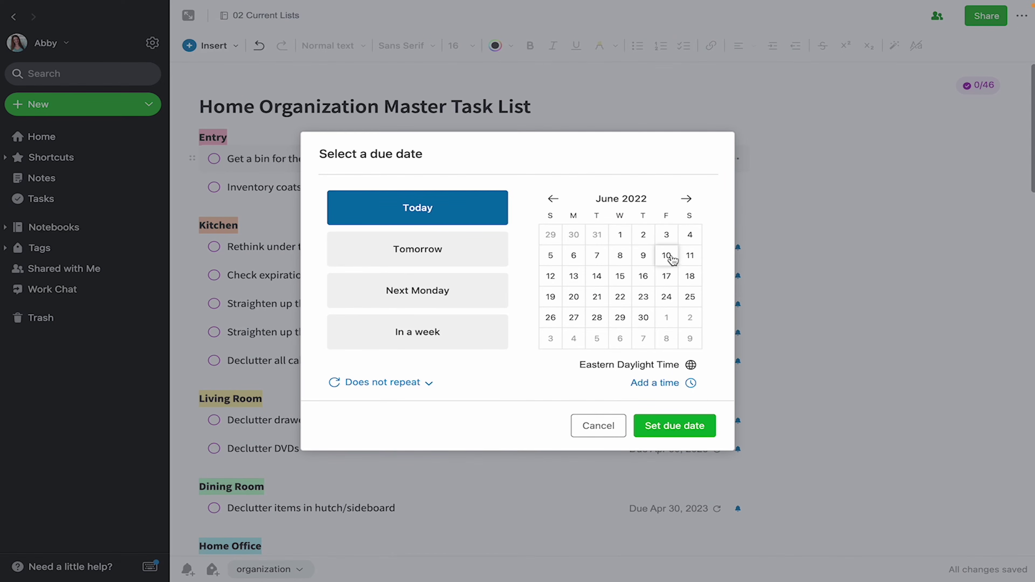
pyautogui.click(671, 258)
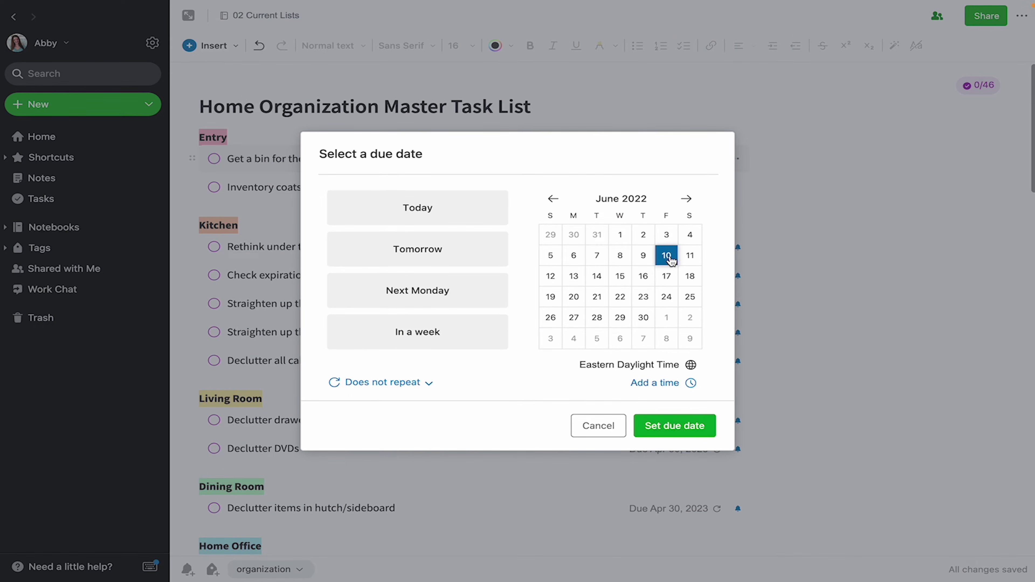
pyautogui.click(675, 428)
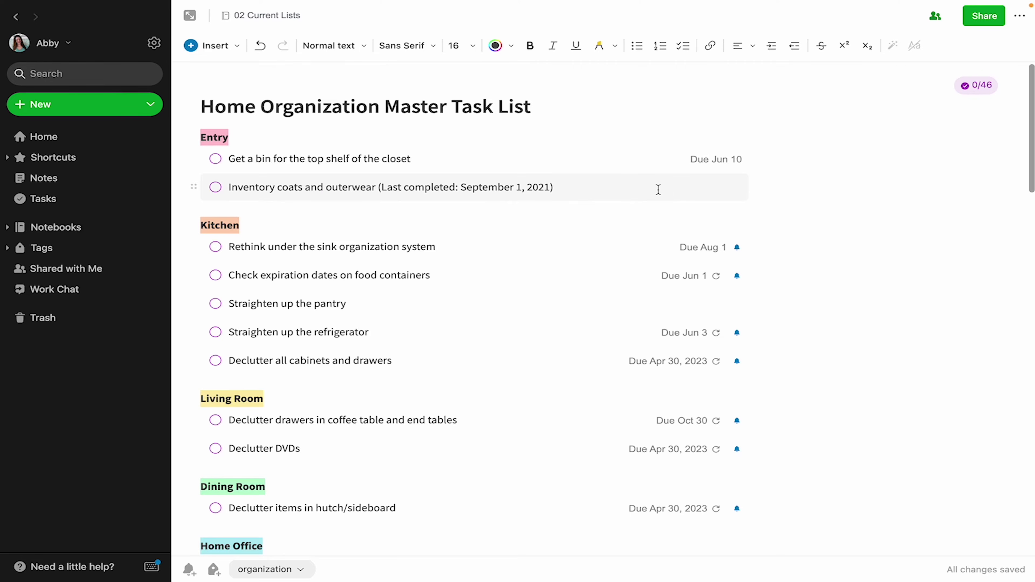
# Choose September 1, 2022 as the due date for the "Inventory coats and outerwear" task.
pyautogui.click(635, 190)
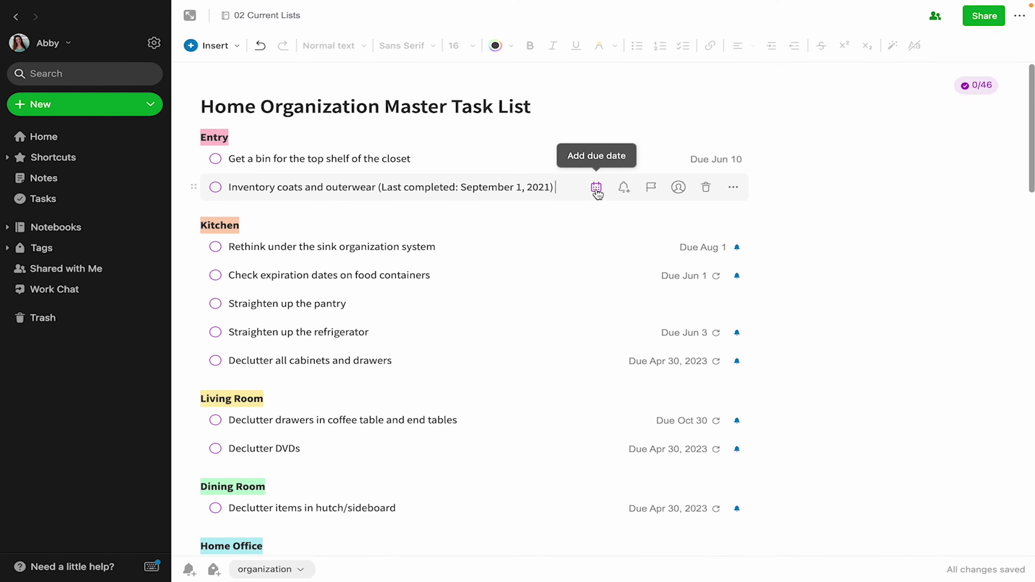
pyautogui.click(597, 189)
pyautogui.click(687, 199)
pyautogui.click(687, 200)
pyautogui.click(687, 200)
pyautogui.click(686, 200)
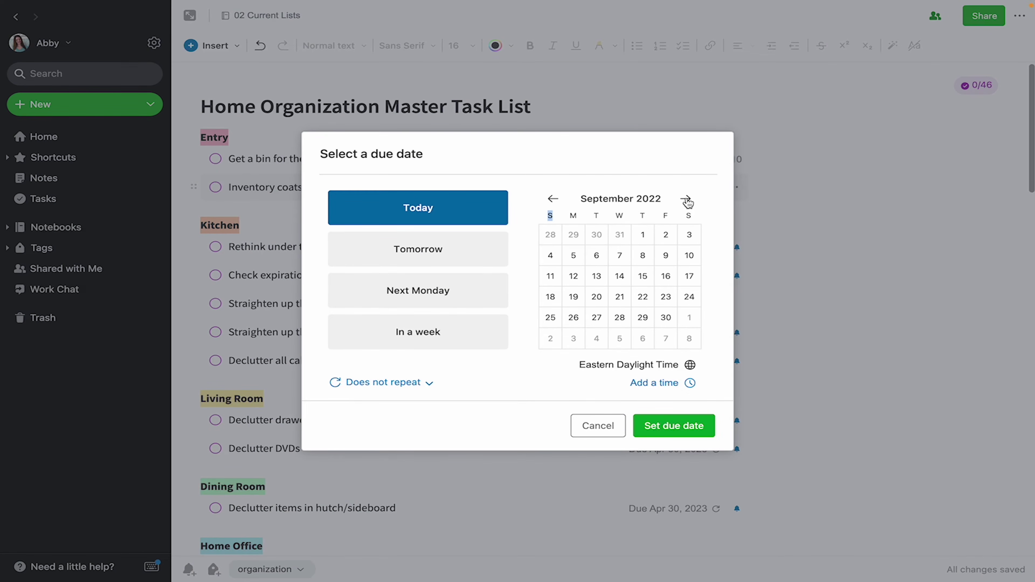
pyautogui.click(643, 236)
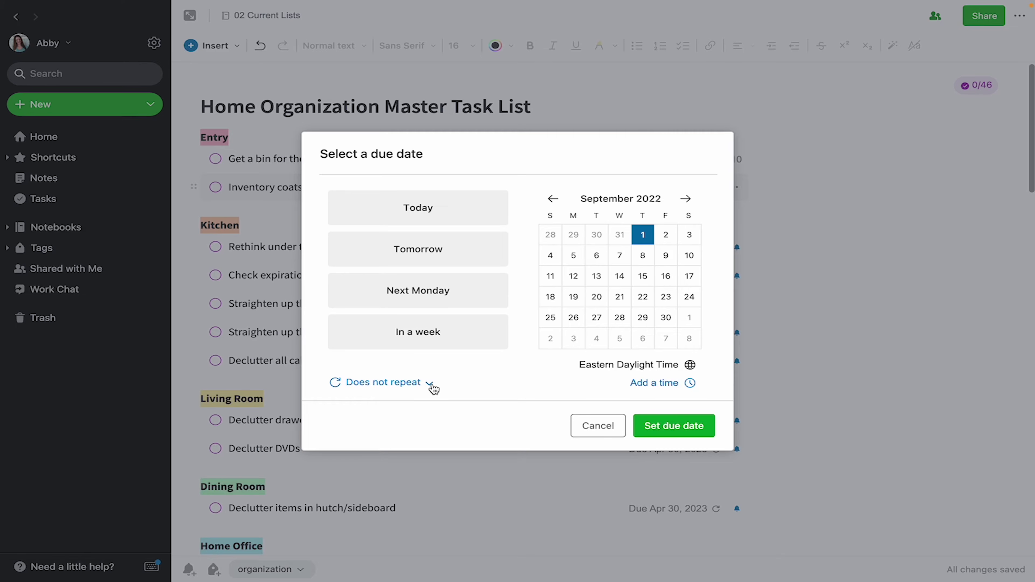
# Make the coat inventory task repeat annually on September 1 and apply its due date.
pyautogui.click(431, 386)
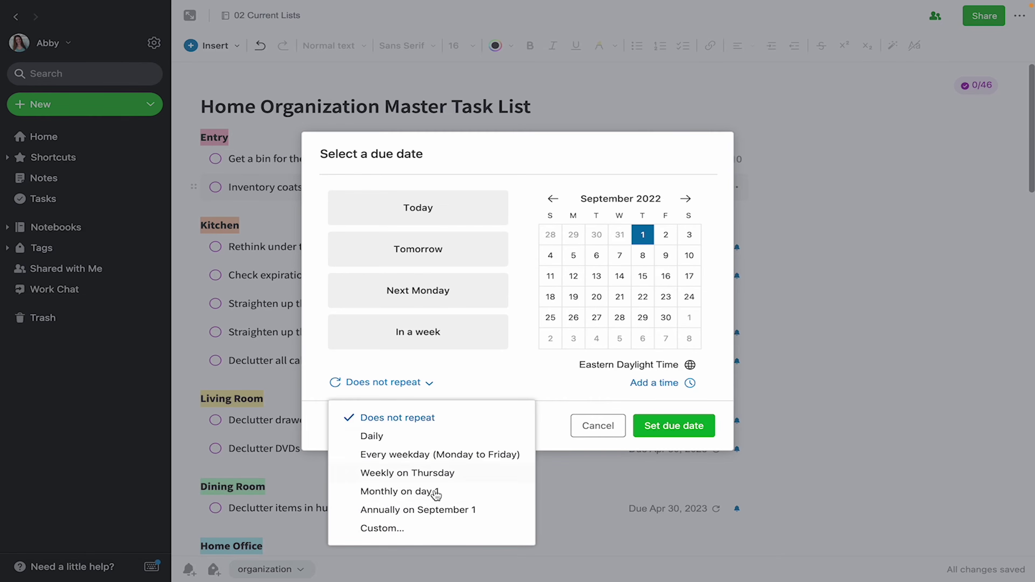
pyautogui.click(437, 516)
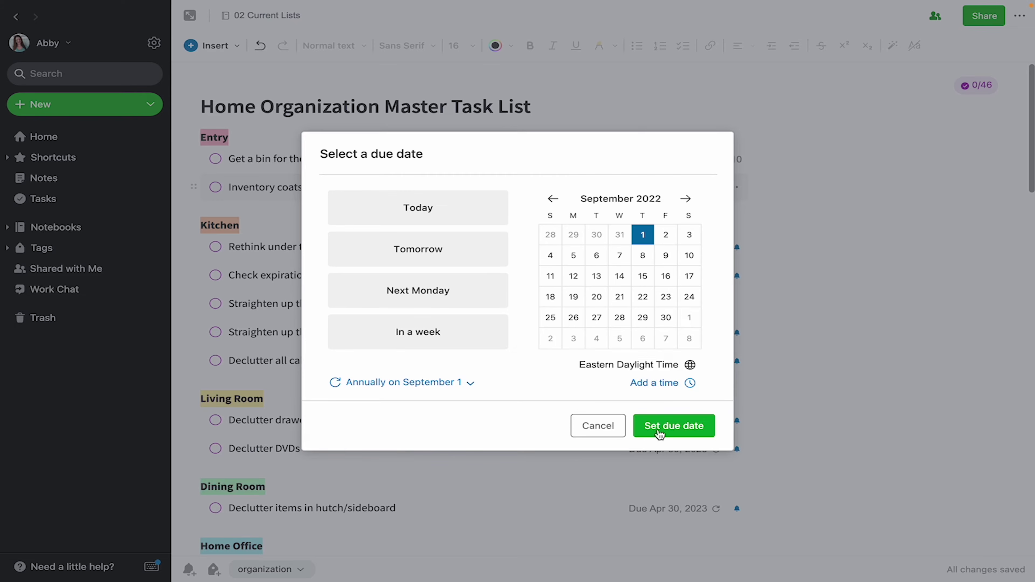
pyautogui.click(675, 426)
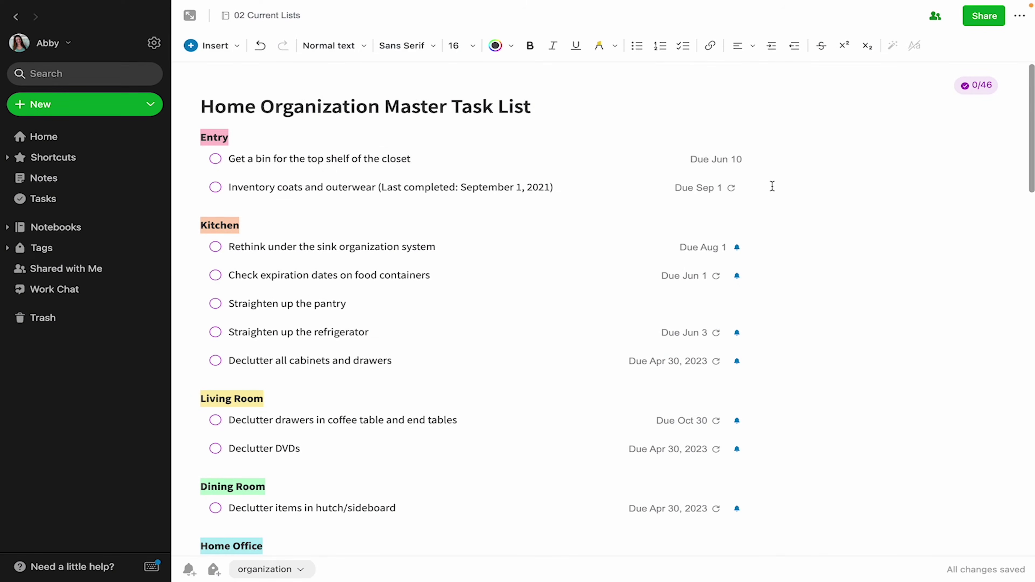
pyautogui.moveTo(733, 194)
# Choose June 15, 2022 as the due date for the Kitchen task "Straighten up the pantry".
pyautogui.click(624, 302)
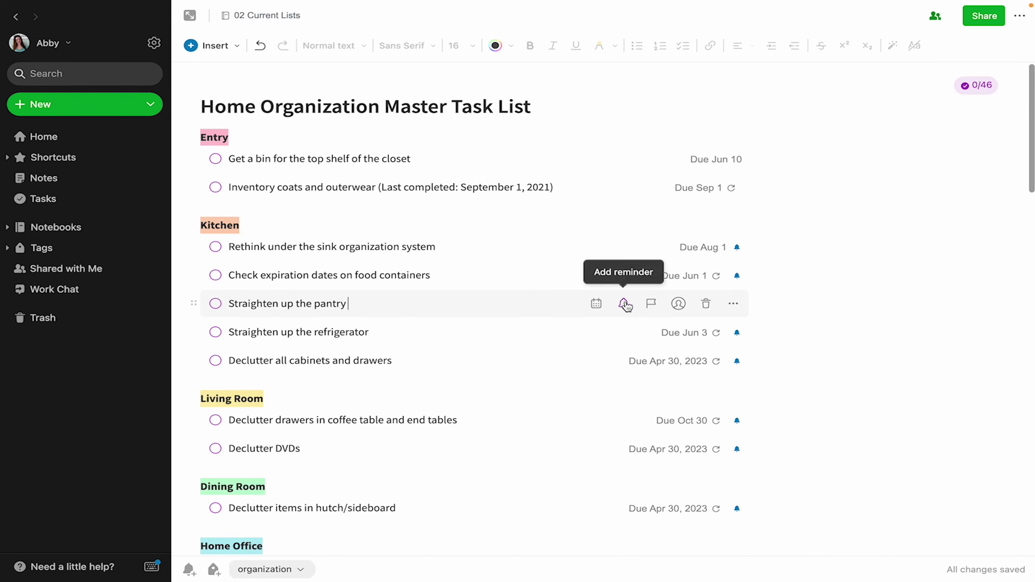
pyautogui.click(596, 305)
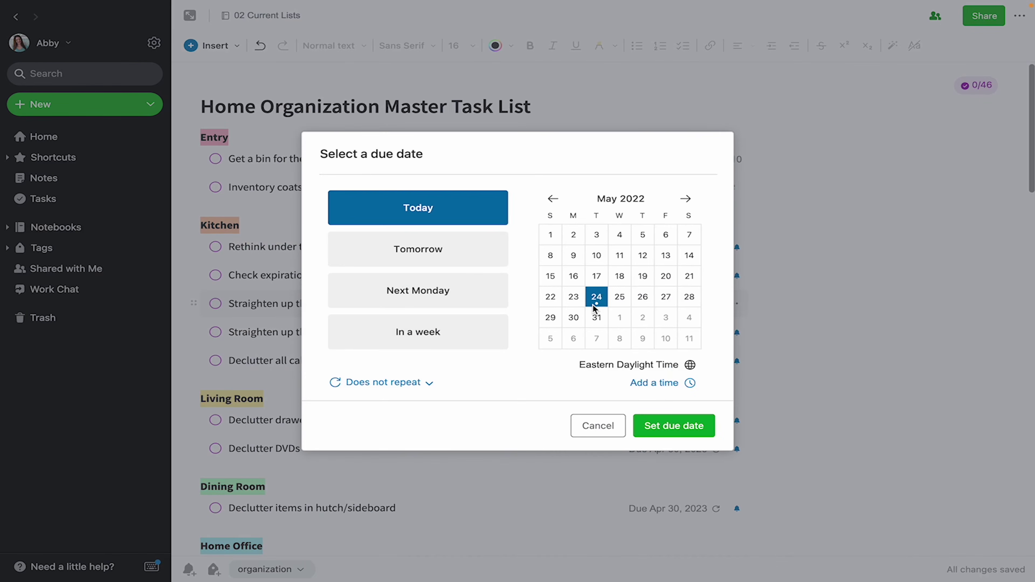
pyautogui.click(686, 199)
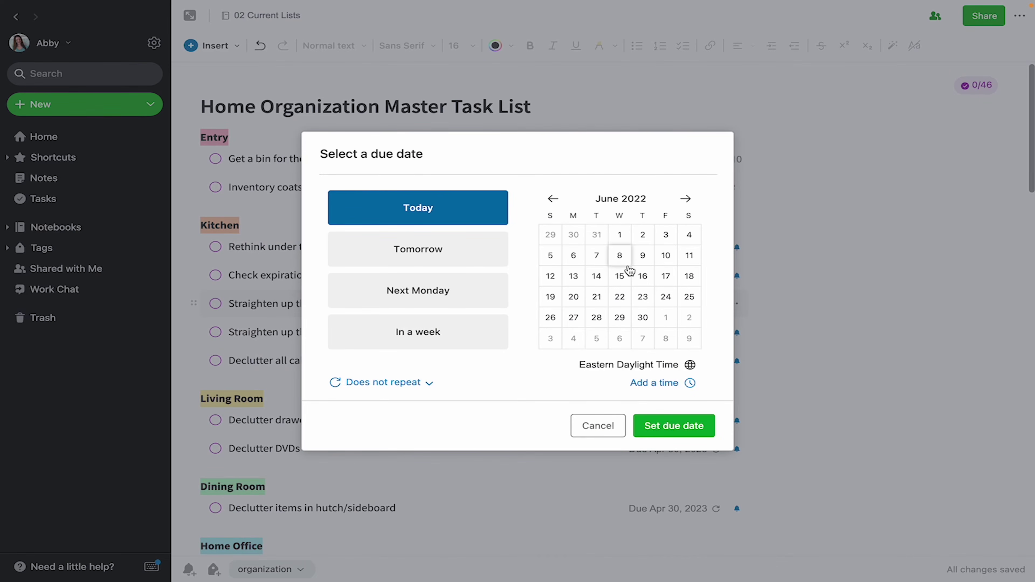
pyautogui.click(625, 281)
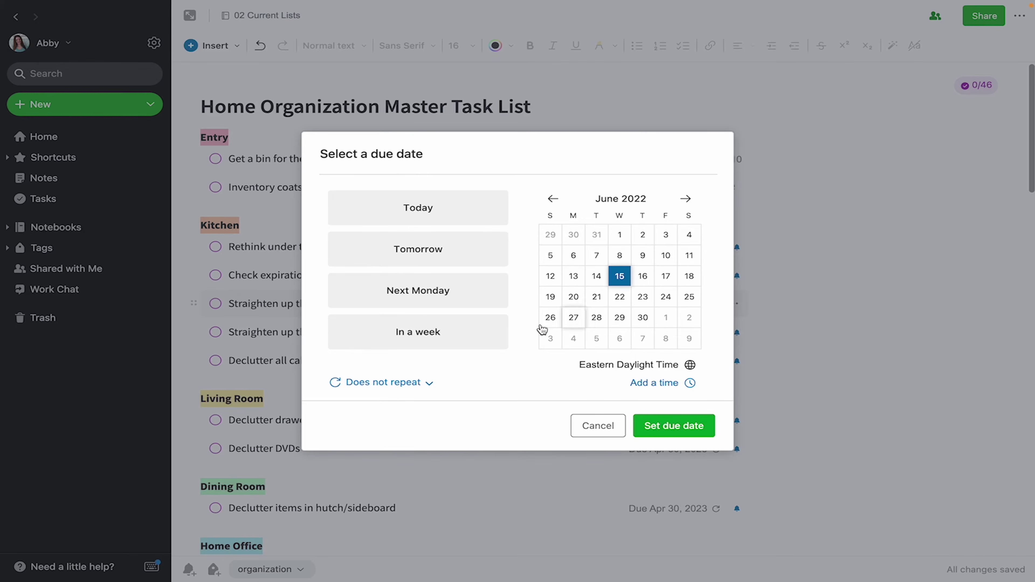
# Give the pantry task a custom monthly recurrence with an interval of 3 months on day 15.
pyautogui.click(435, 385)
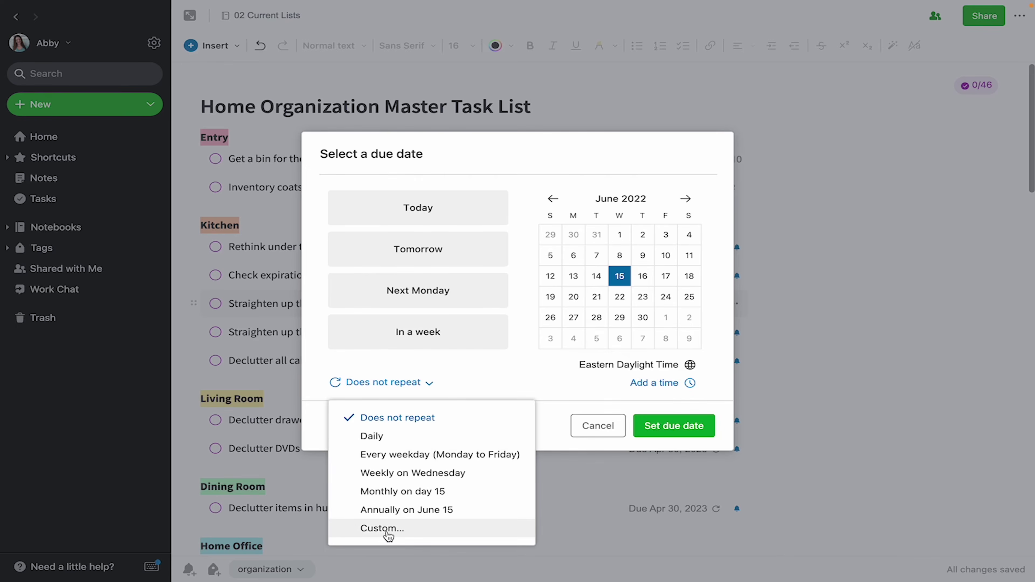
pyautogui.click(387, 530)
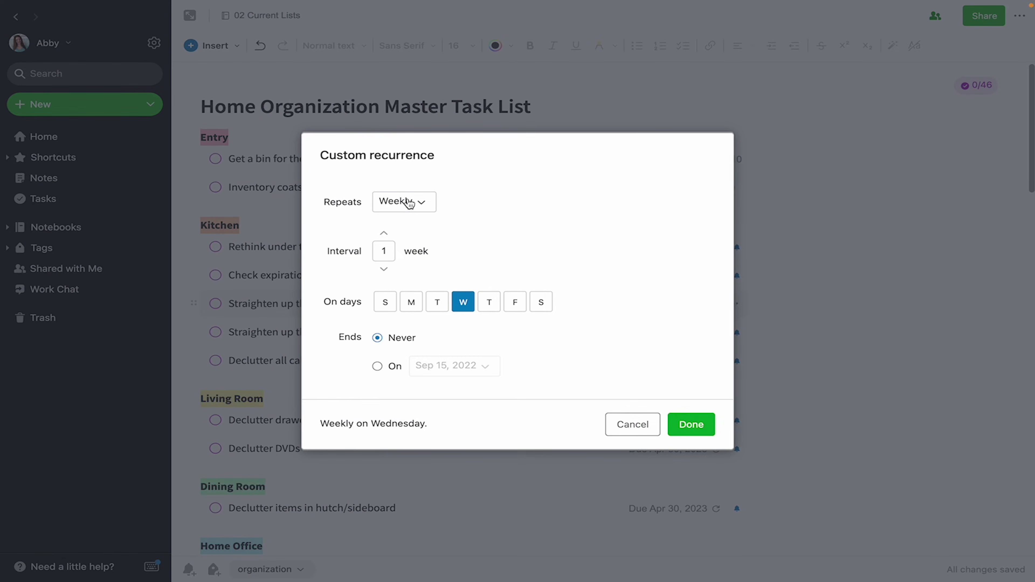
pyautogui.click(411, 204)
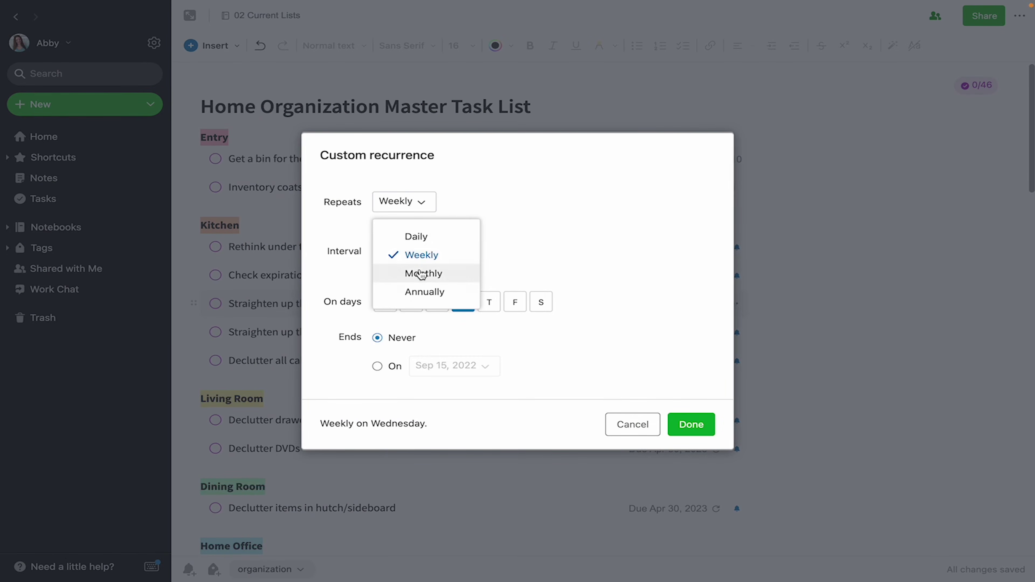
pyautogui.click(421, 273)
pyautogui.doubleClick(383, 270)
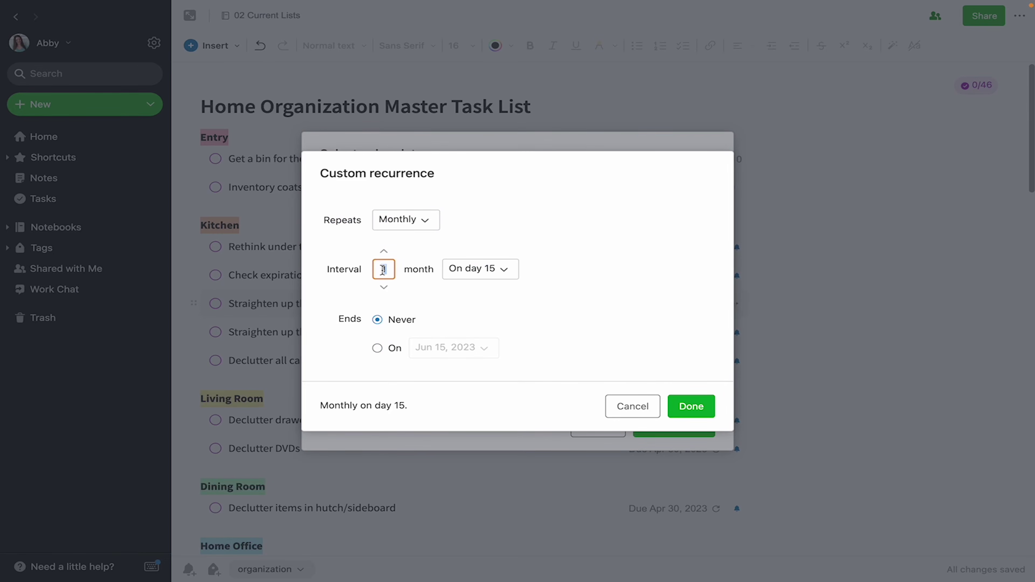
pyautogui.write('3')
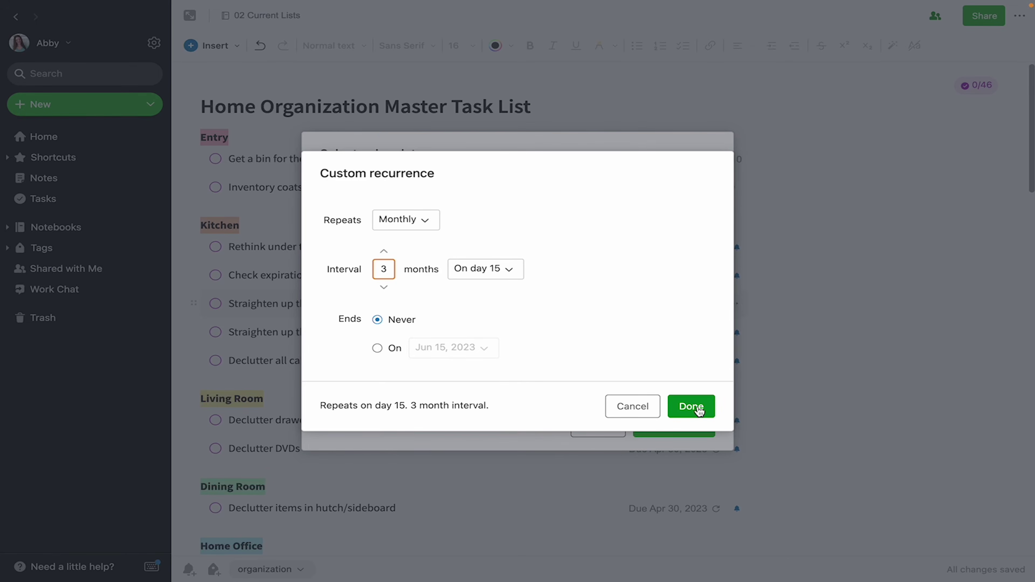
pyautogui.click(699, 407)
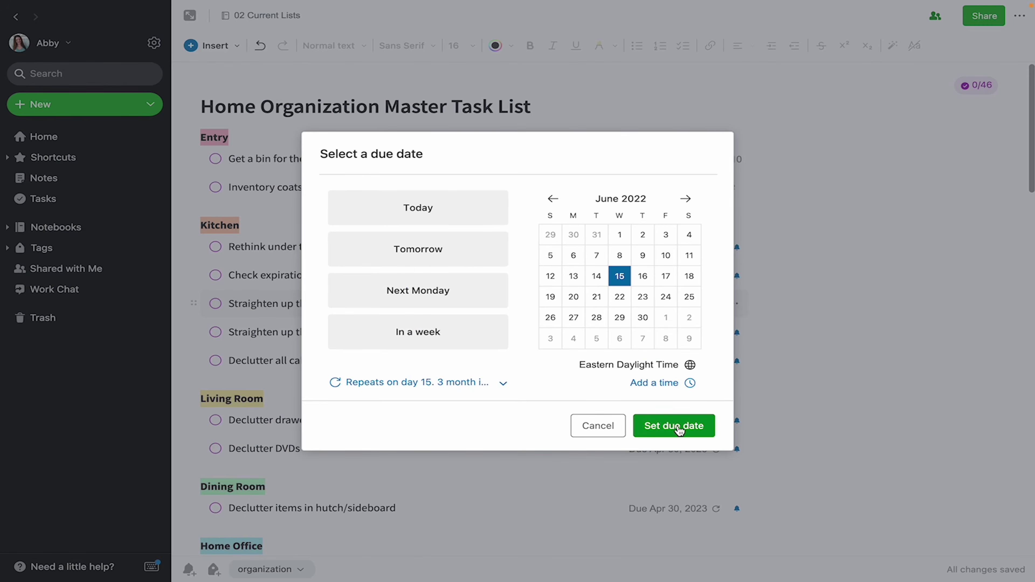
# Apply the June 15 due date with its three-month recurrence to the "Straighten up the pantry" task.
pyautogui.click(681, 427)
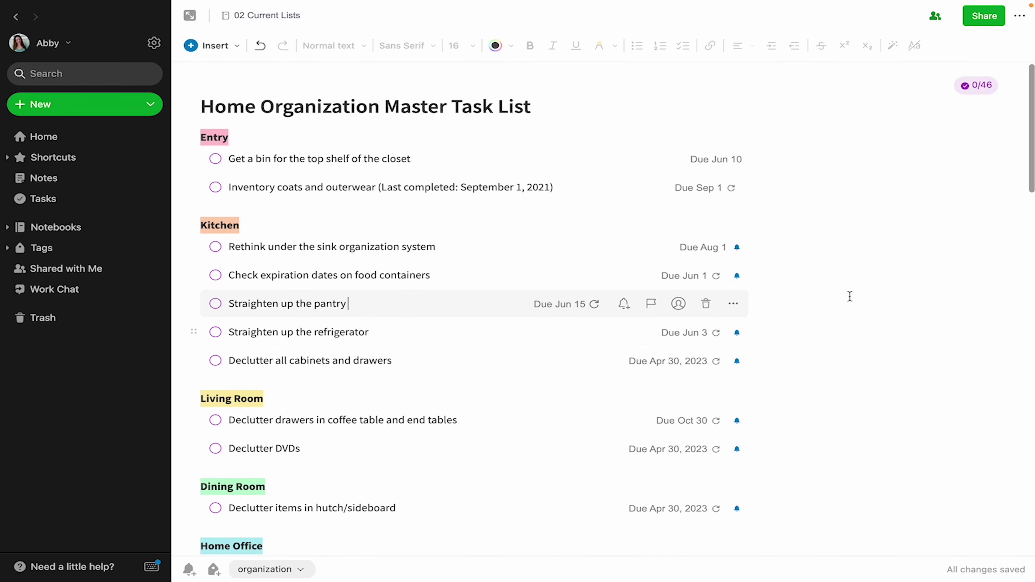
pyautogui.click(829, 342)
pyautogui.moveTo(732, 310)
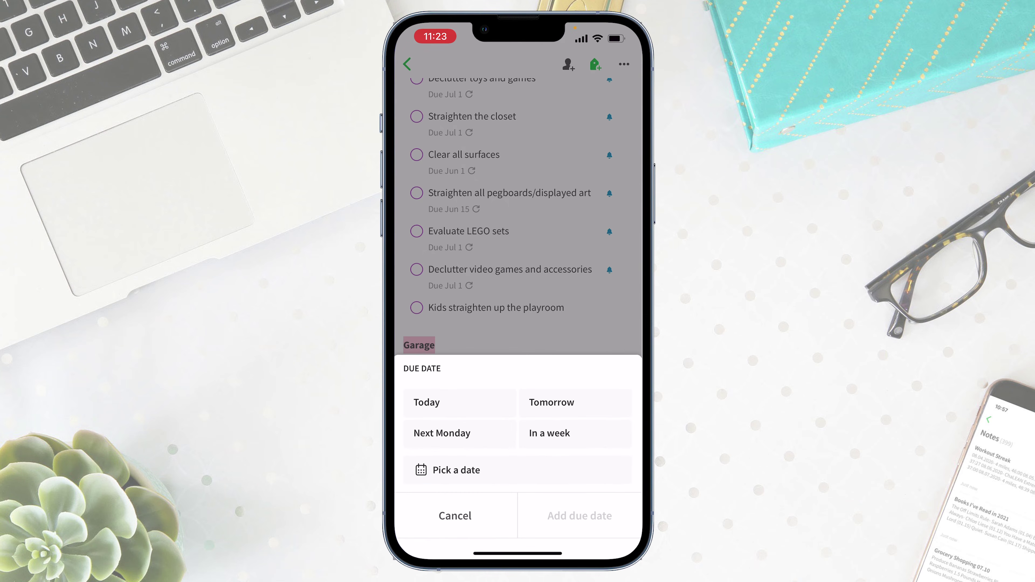
# In the Evernote mobile app, choose June 10, 2022 as the due date for the "Kids straighten up the playroom" task.
pyautogui.click(456, 471)
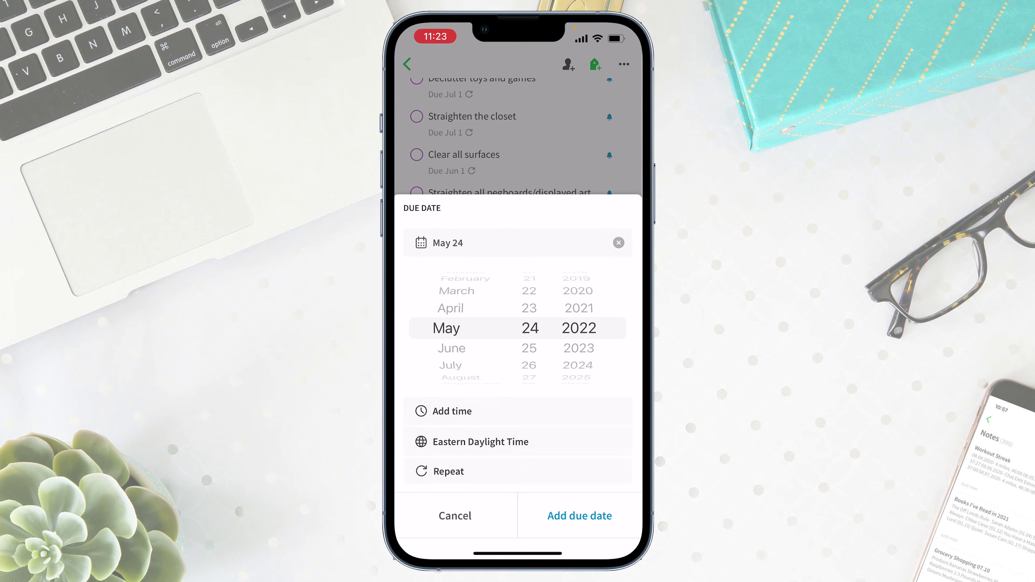
pyautogui.moveTo(452, 329); pyautogui.dragTo(453, 313)
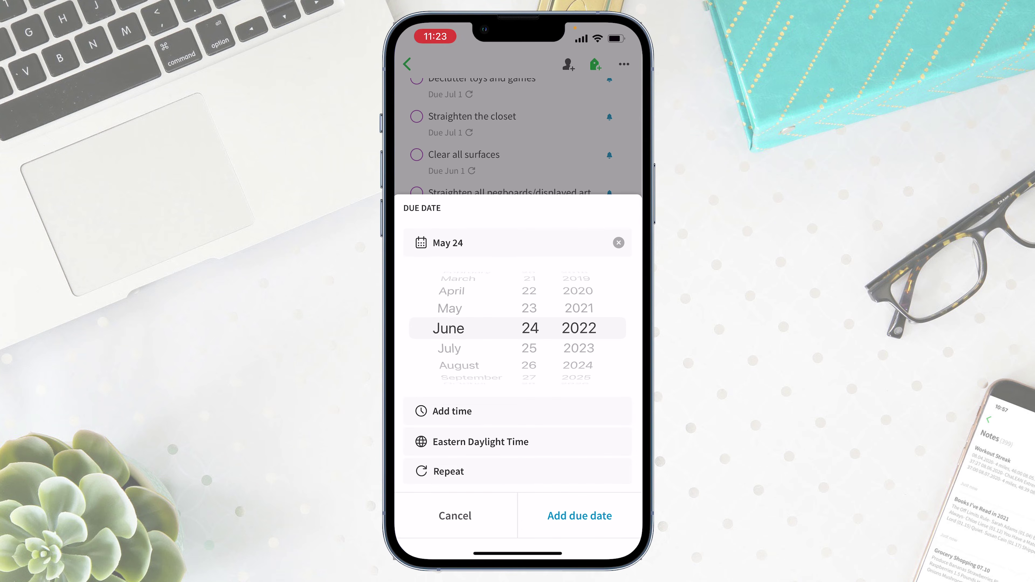
pyautogui.moveTo(530, 328); pyautogui.dragTo(530, 378)
pyautogui.moveTo(530, 329); pyautogui.dragTo(530, 381)
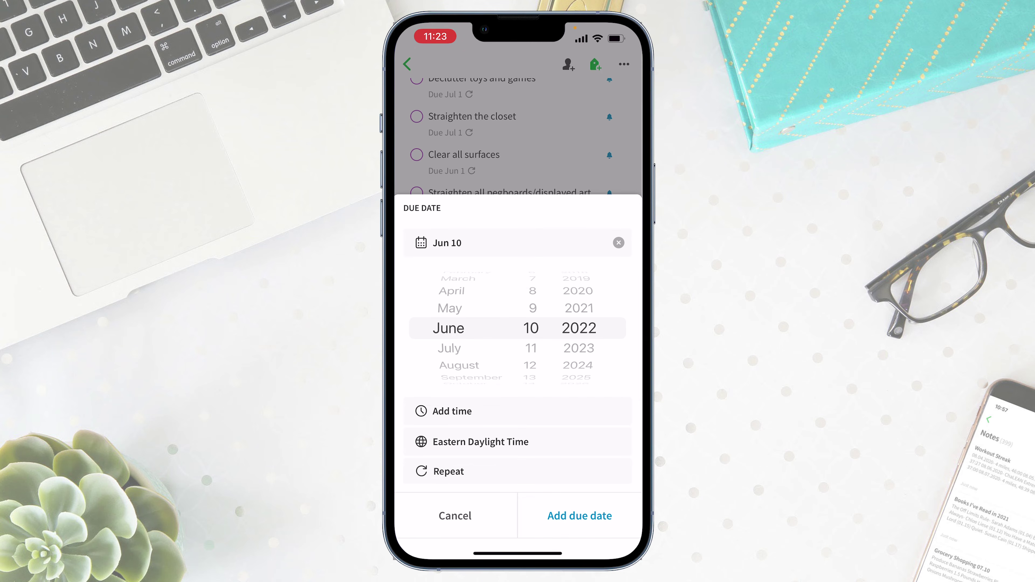
# Give the playroom task a custom weekly recurrence on Monday, Wednesday and Friday, and add its due date.
pyautogui.click(448, 471)
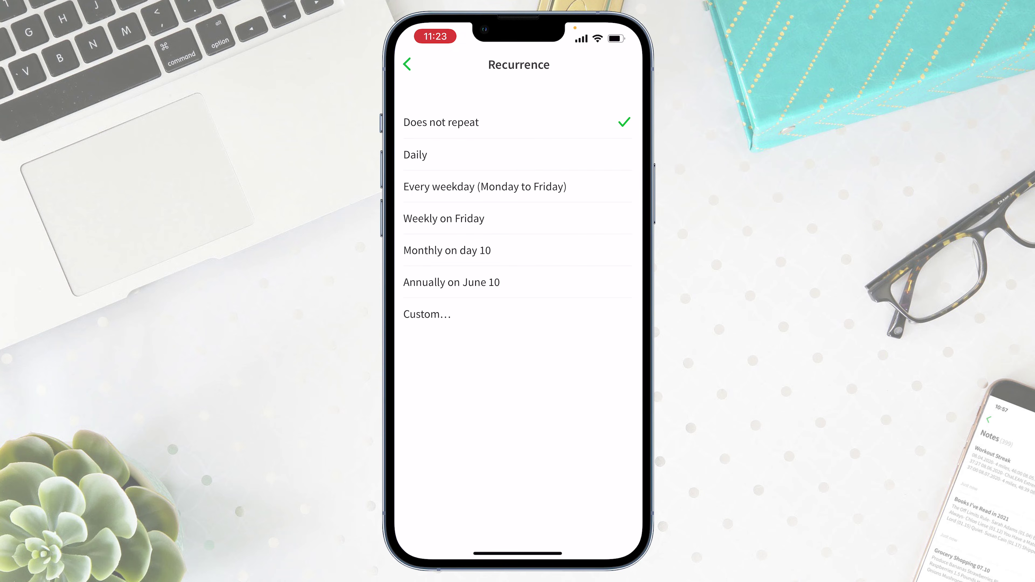
pyautogui.click(427, 314)
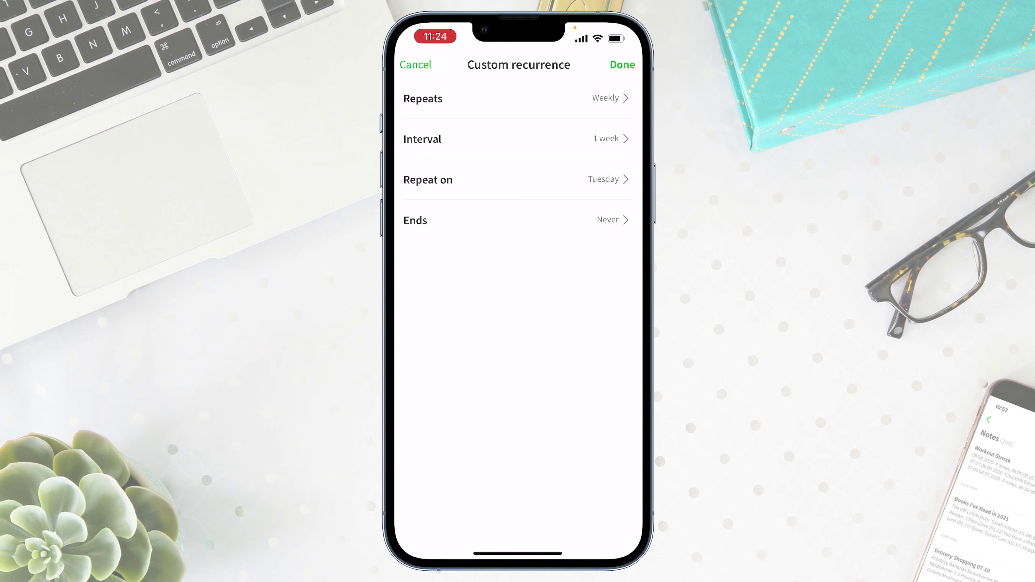
pyautogui.click(517, 179)
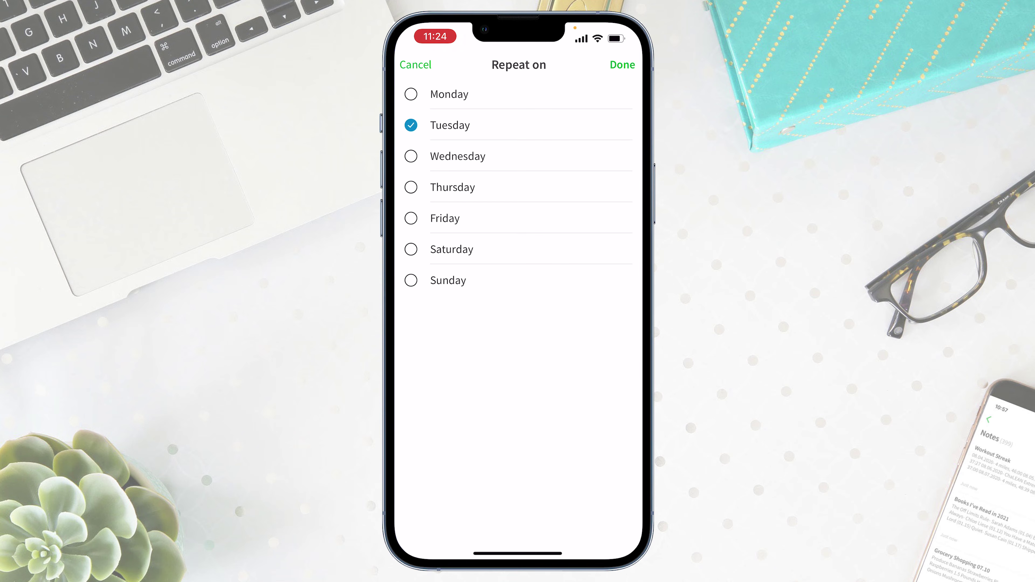
pyautogui.click(411, 94)
pyautogui.click(411, 125)
pyautogui.click(411, 157)
pyautogui.click(411, 218)
pyautogui.click(623, 64)
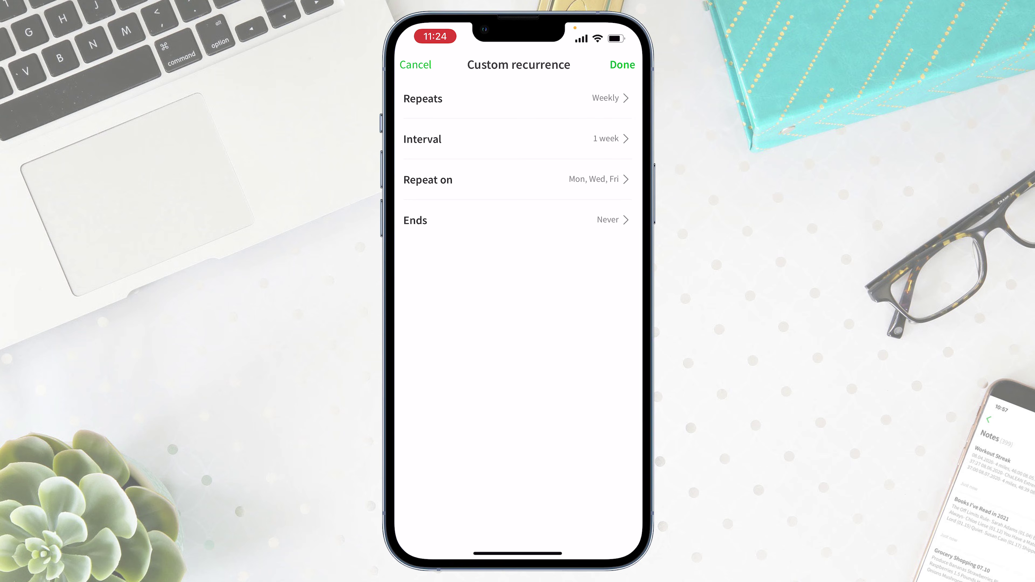
pyautogui.click(623, 64)
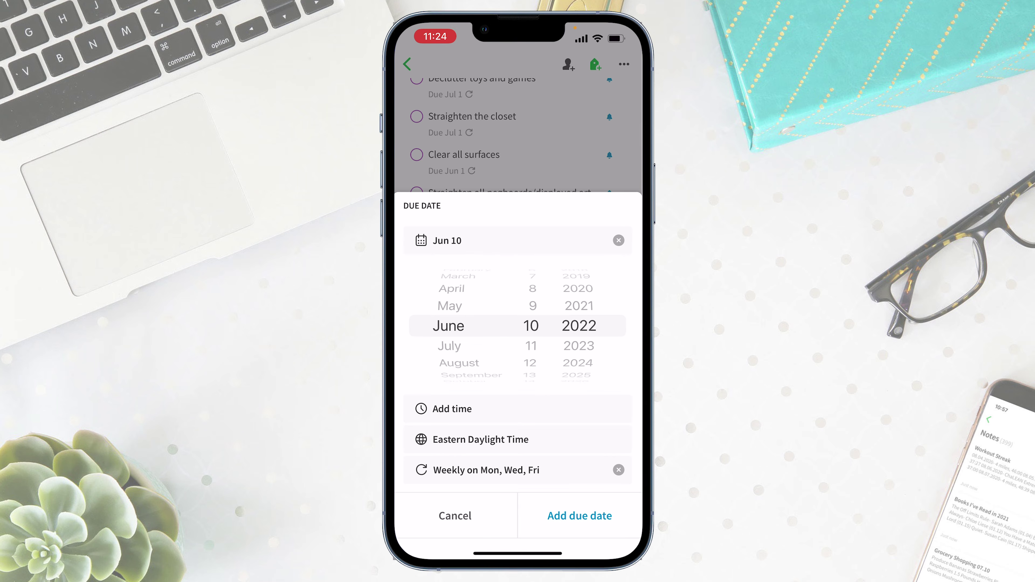
pyautogui.click(579, 516)
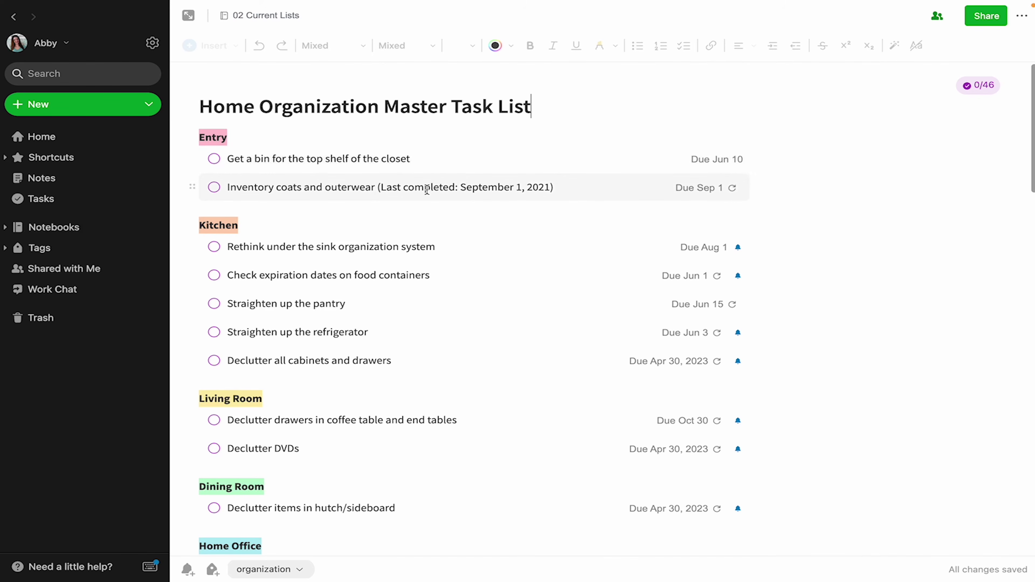
# In the desktop Evernote note, add a reminder 1 week before at 9:00 AM to the "Inventory coats and outerwear" task.
pyautogui.click(624, 191)
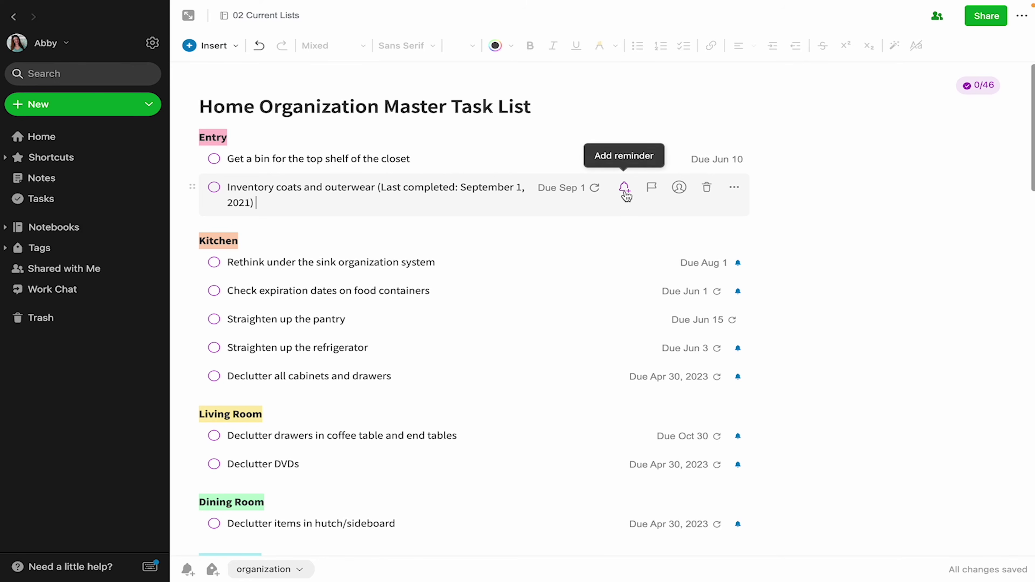
pyautogui.click(625, 191)
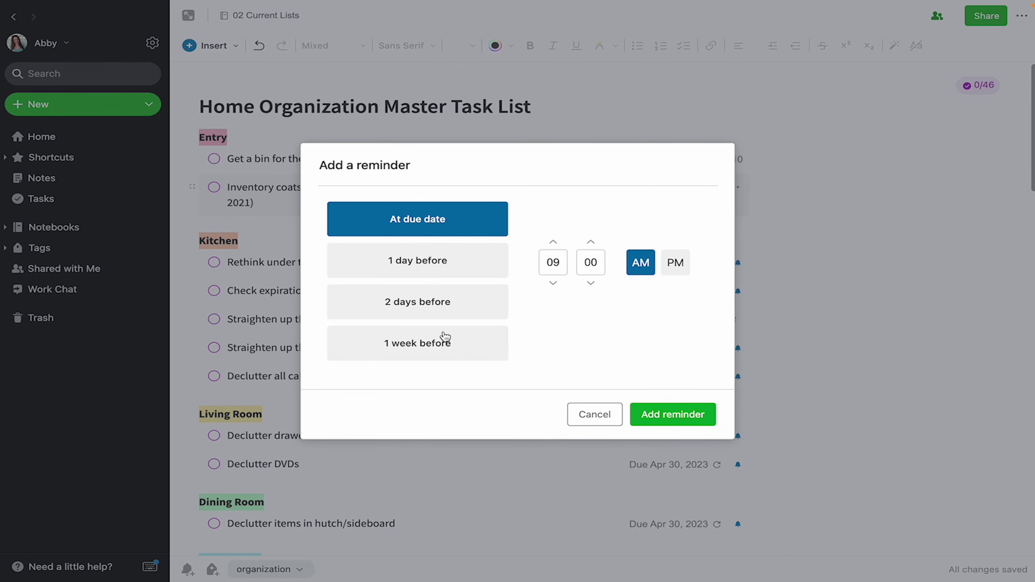
pyautogui.click(442, 354)
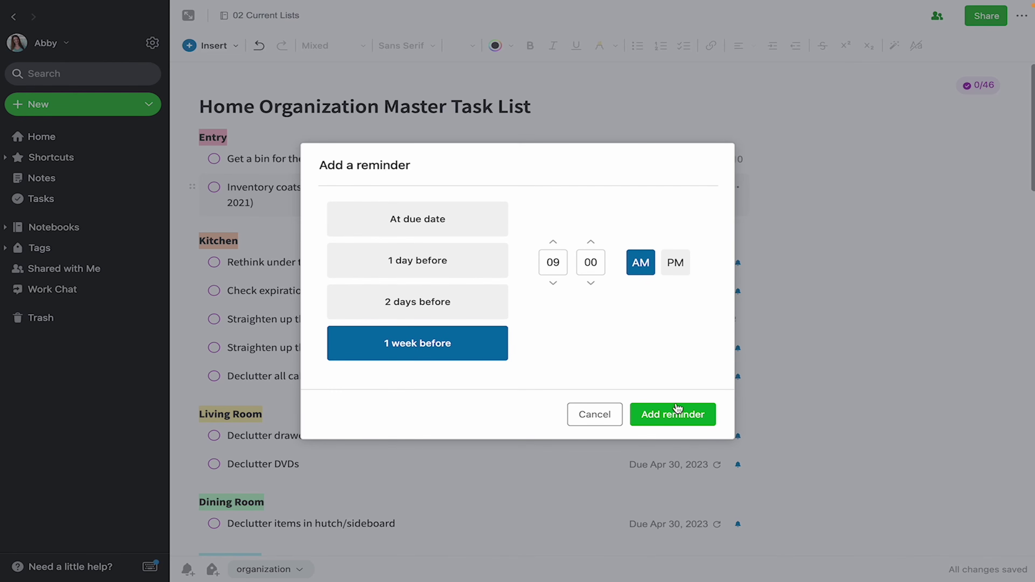
pyautogui.click(675, 415)
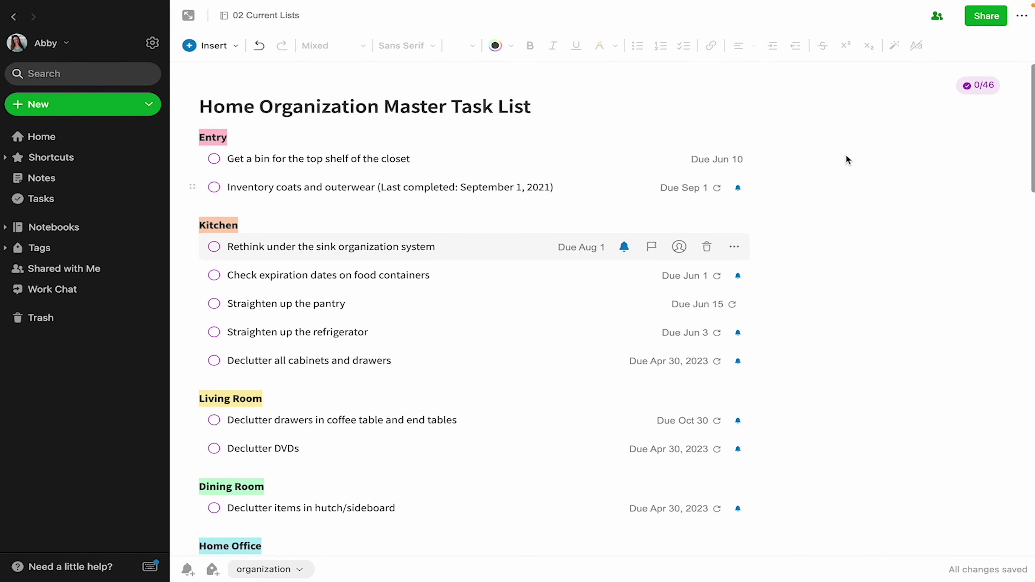
# Review the tasks, due dates and reminders in each room's section of the master task list.
pyautogui.scroll(-2, 847, 159)
pyautogui.scroll(-4, 847, 159)
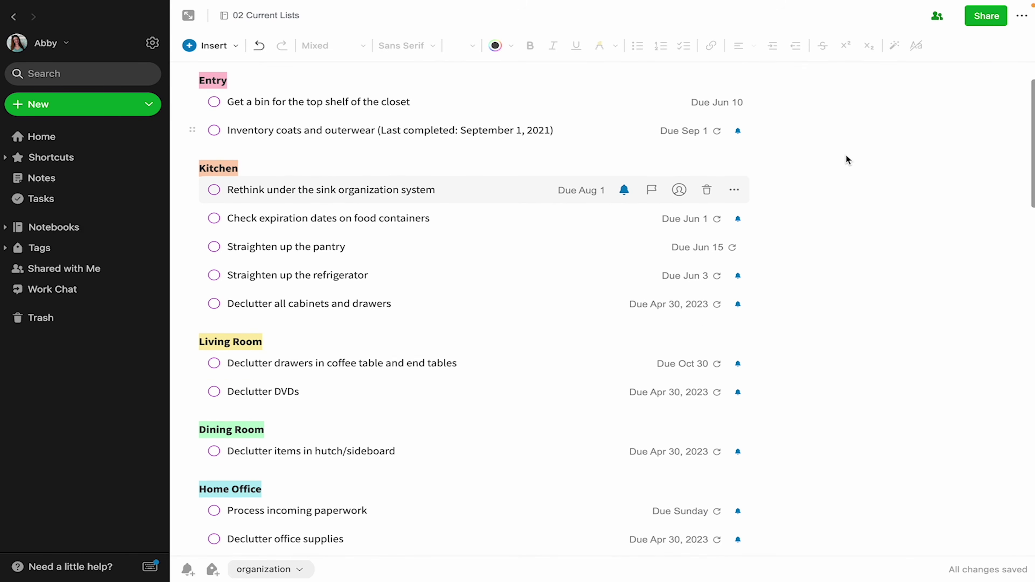
pyautogui.scroll(-9, 846, 156)
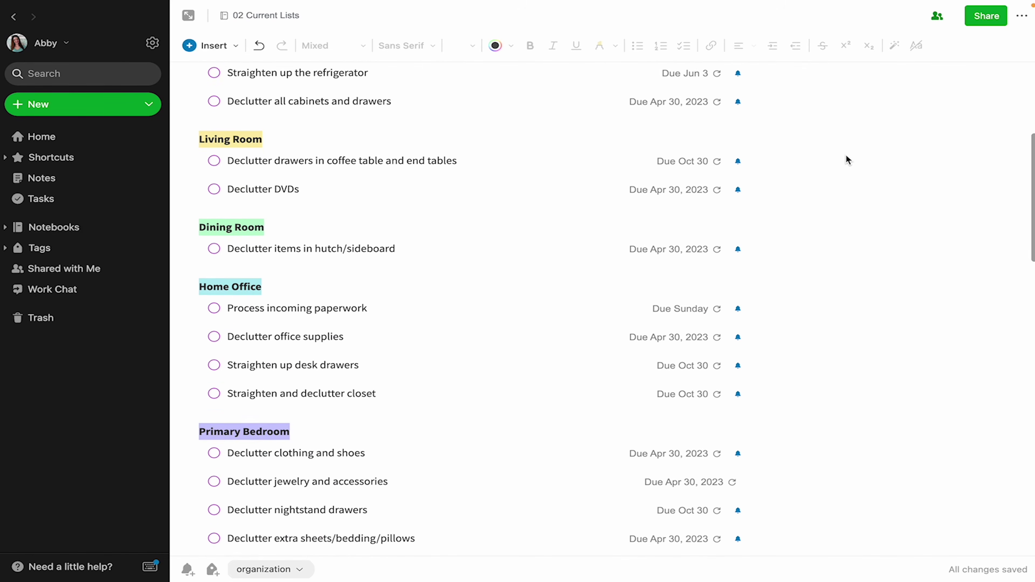
pyautogui.scroll(-3, 847, 159)
pyautogui.scroll(-4, 848, 160)
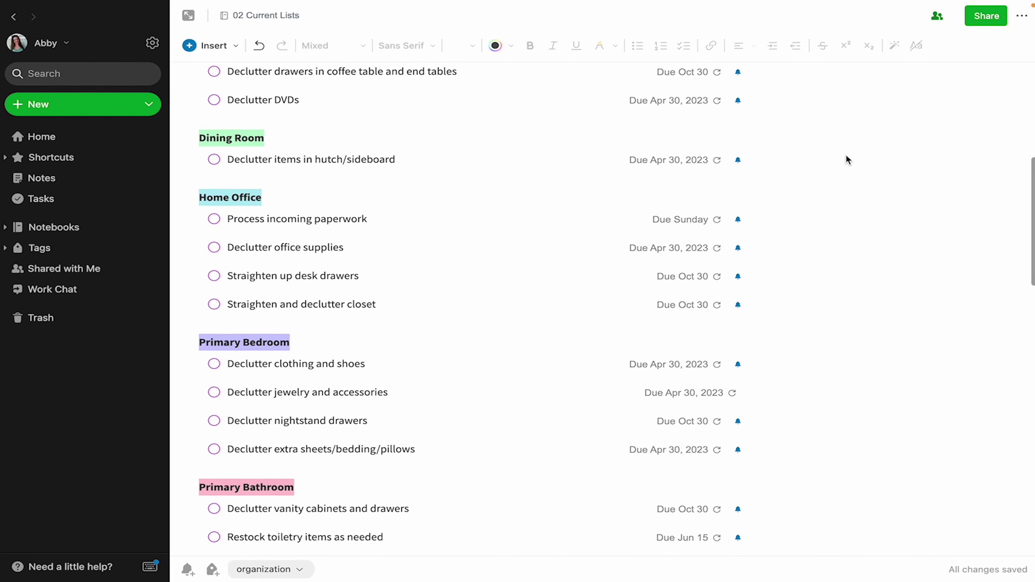
pyautogui.scroll(-4, 846, 157)
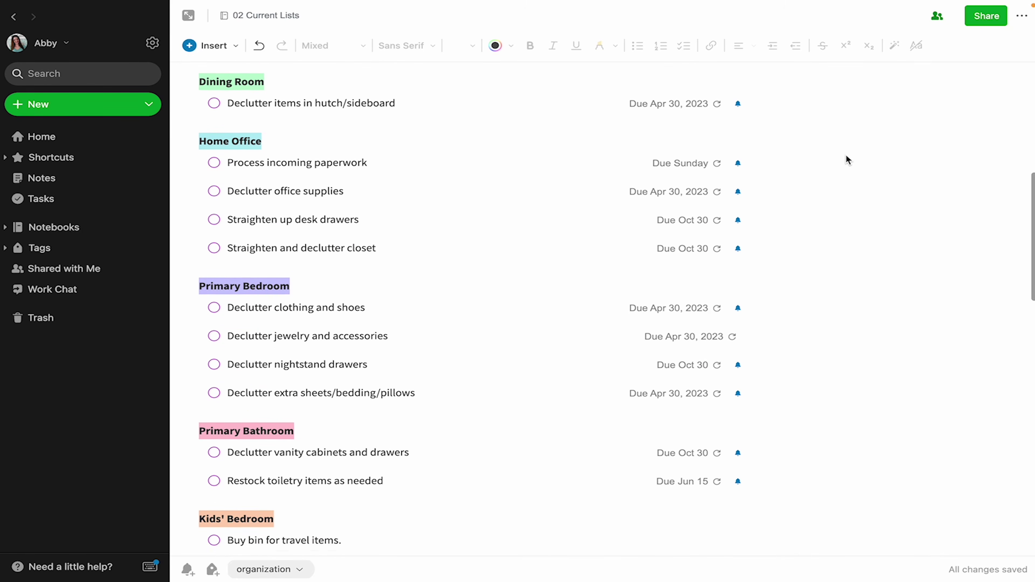
pyautogui.scroll(-4, 847, 160)
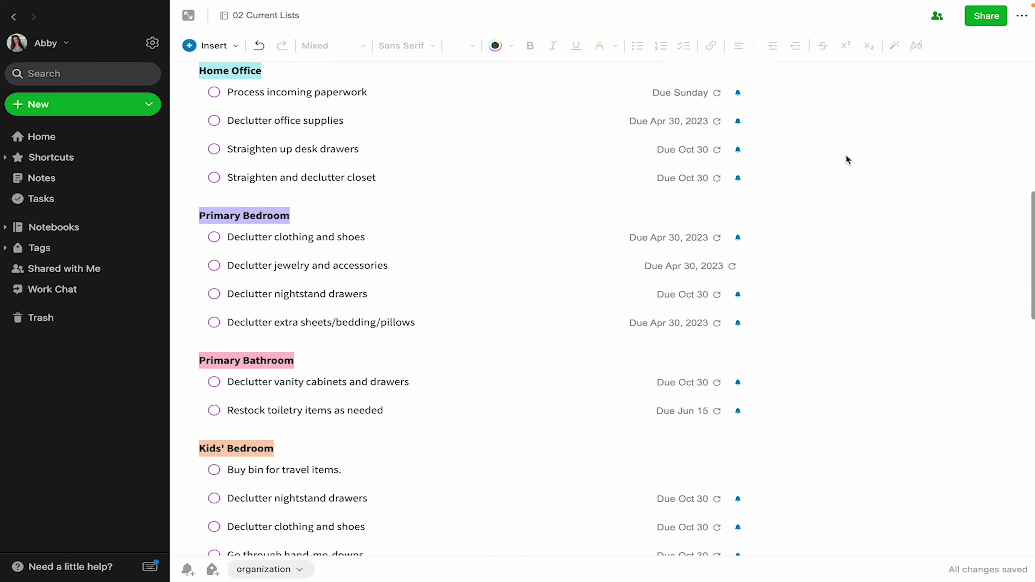
pyautogui.scroll(-5, 847, 160)
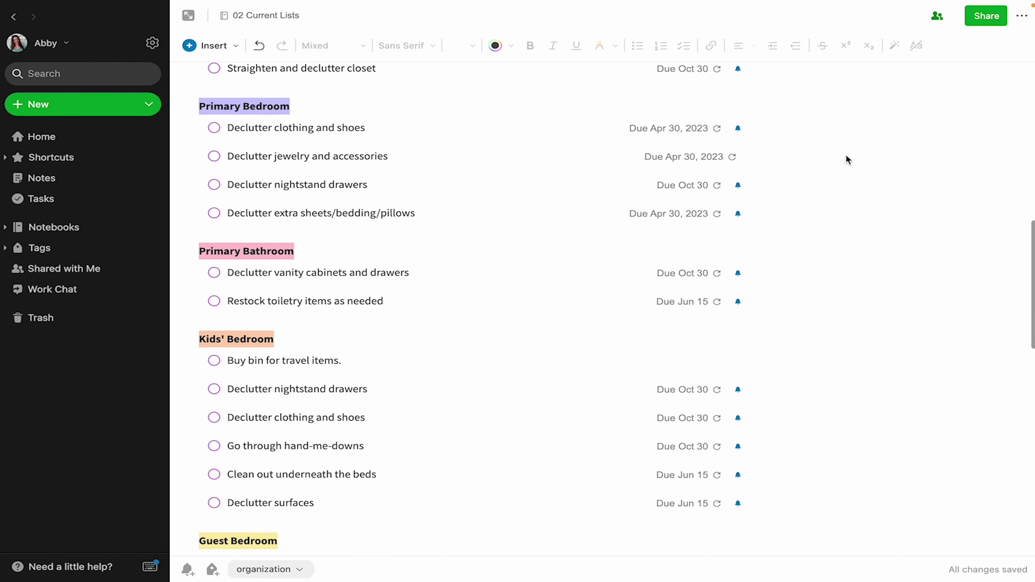
pyautogui.scroll(-8, 848, 160)
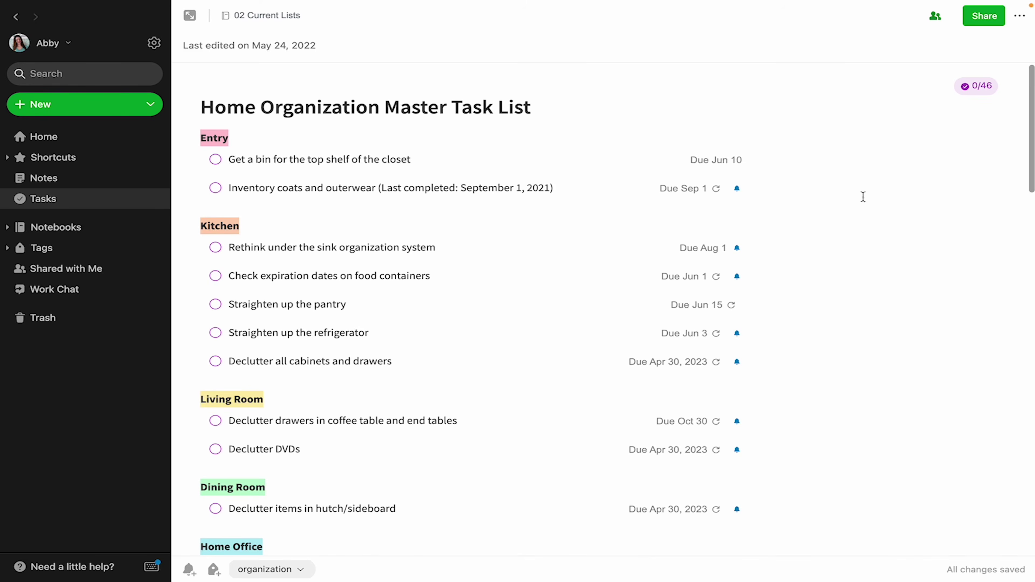
# View all tasks in the Tasks overview, grouped by note and by due date.
pyautogui.click(47, 200)
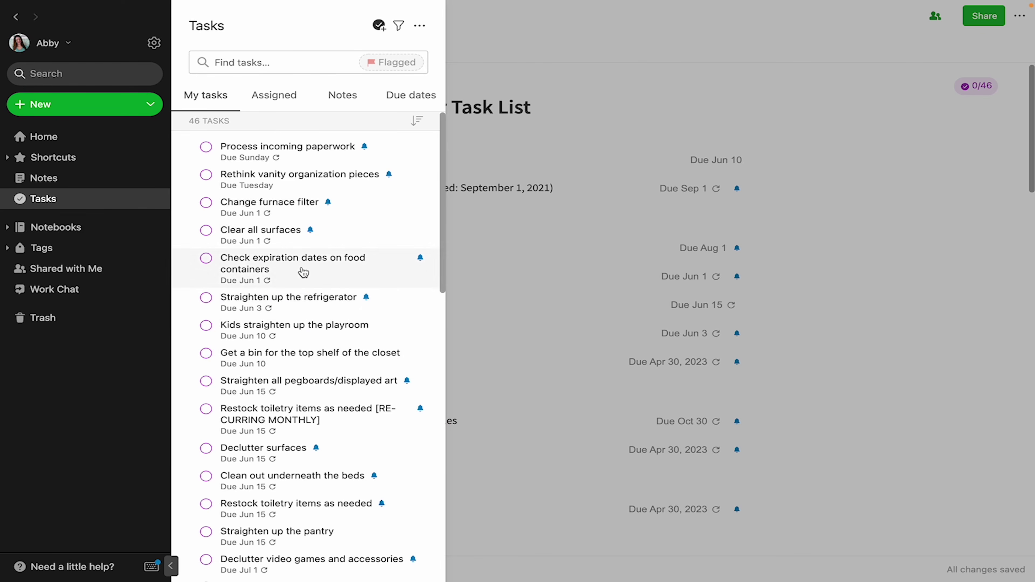
pyautogui.click(335, 97)
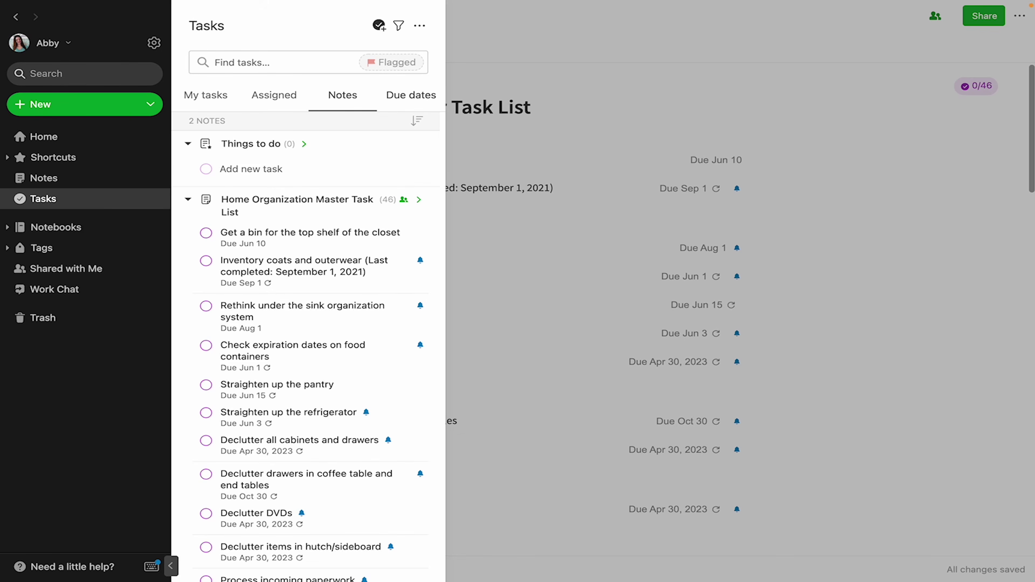
pyautogui.click(424, 95)
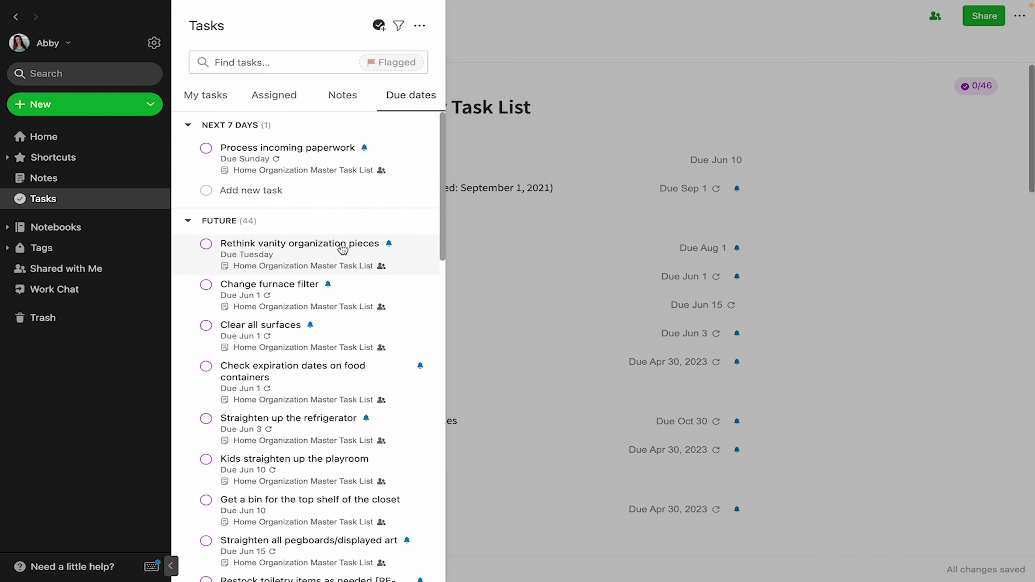